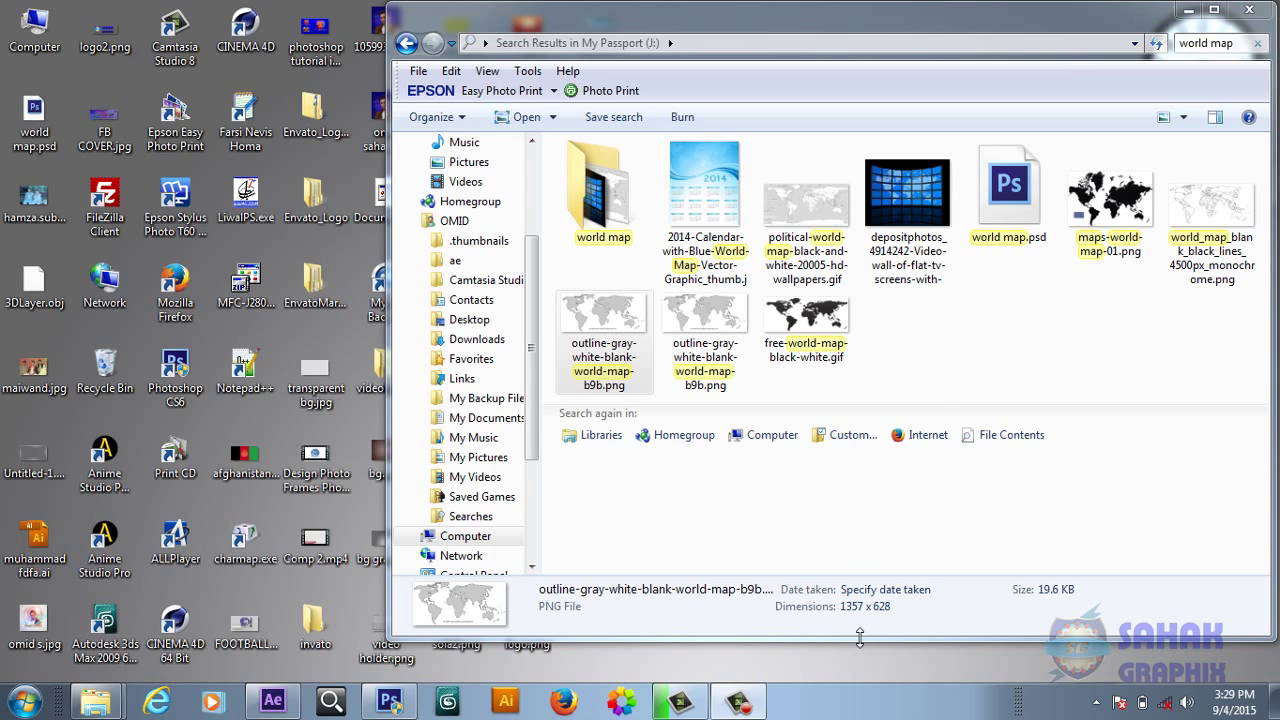
# Minimize the 'world map' search results window on the My Passport drive
pyautogui.click(1186, 12)
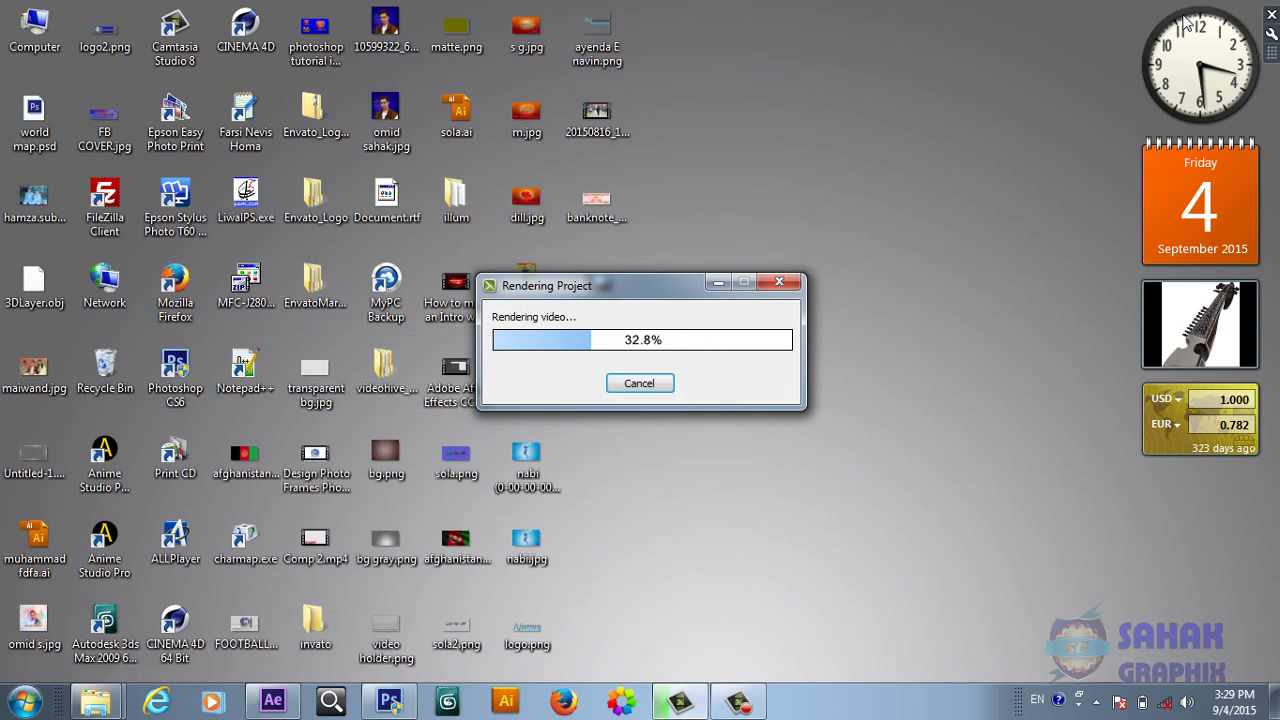
# Open the invato folder and play the Comp 1_1_3.mp4 globe render
pyautogui.doubleClick(313, 625)
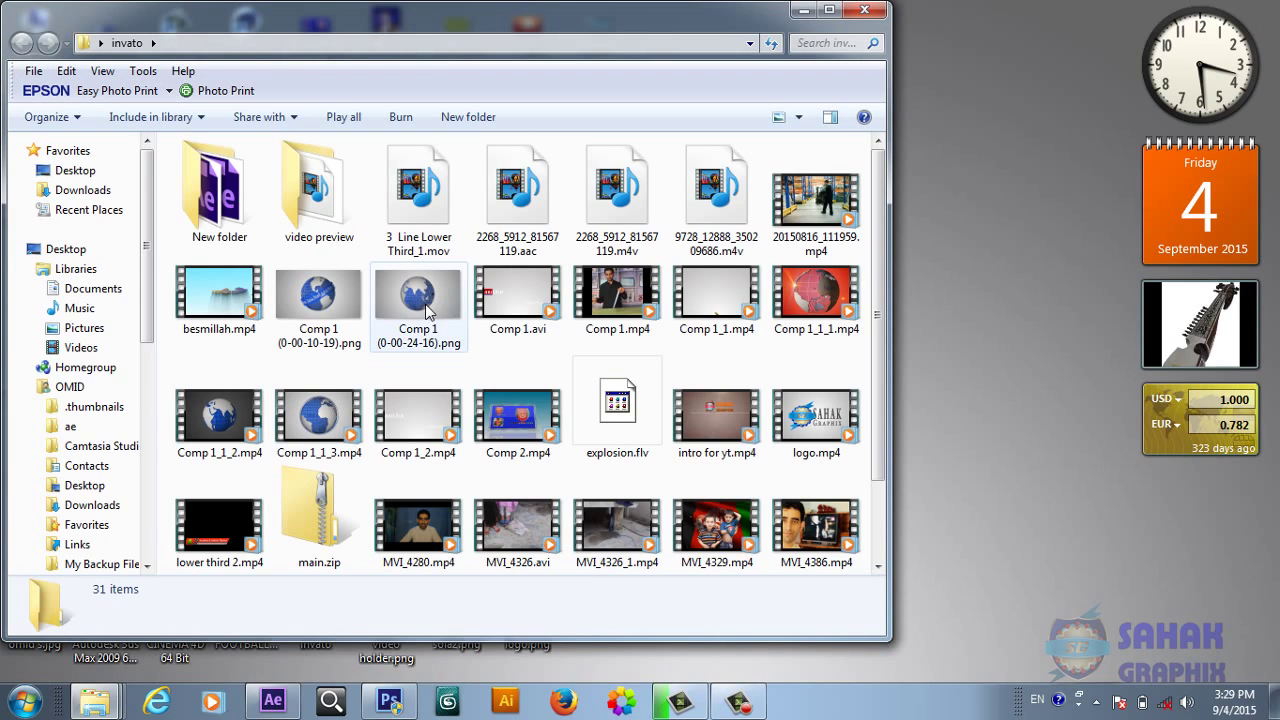
pyautogui.click(430, 312)
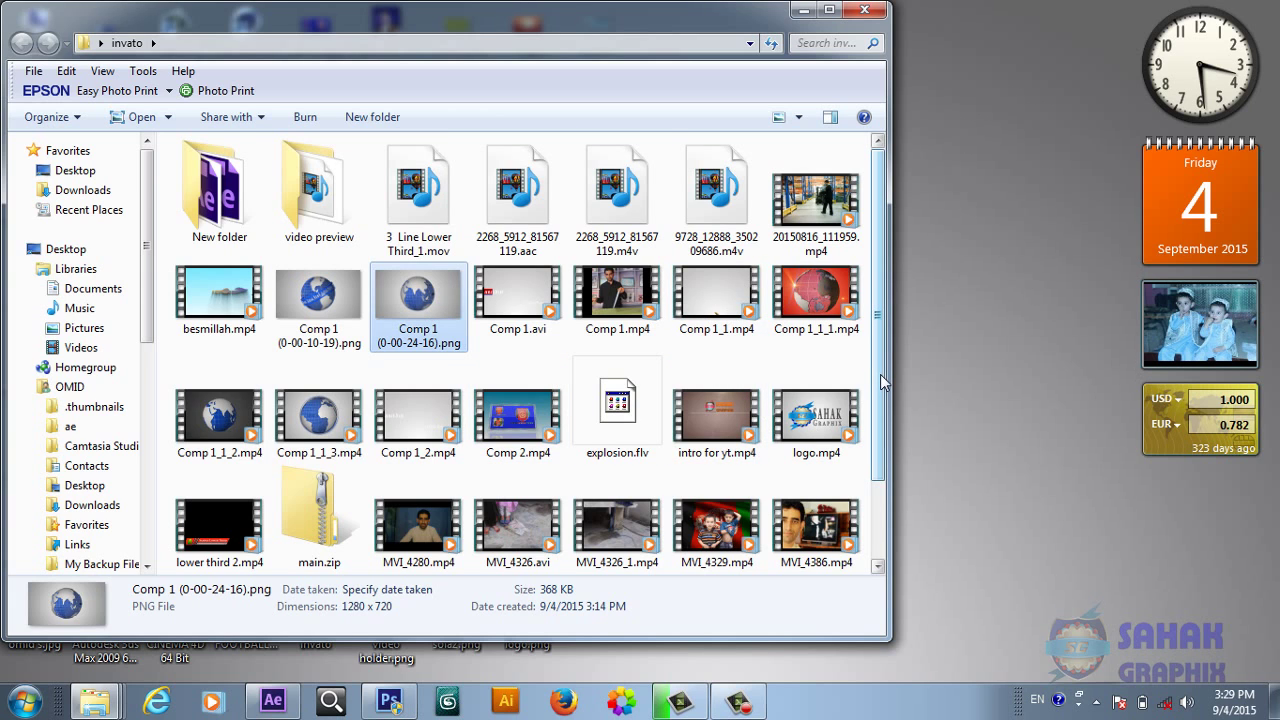
pyautogui.moveTo(880, 376); pyautogui.dragTo(882, 407)
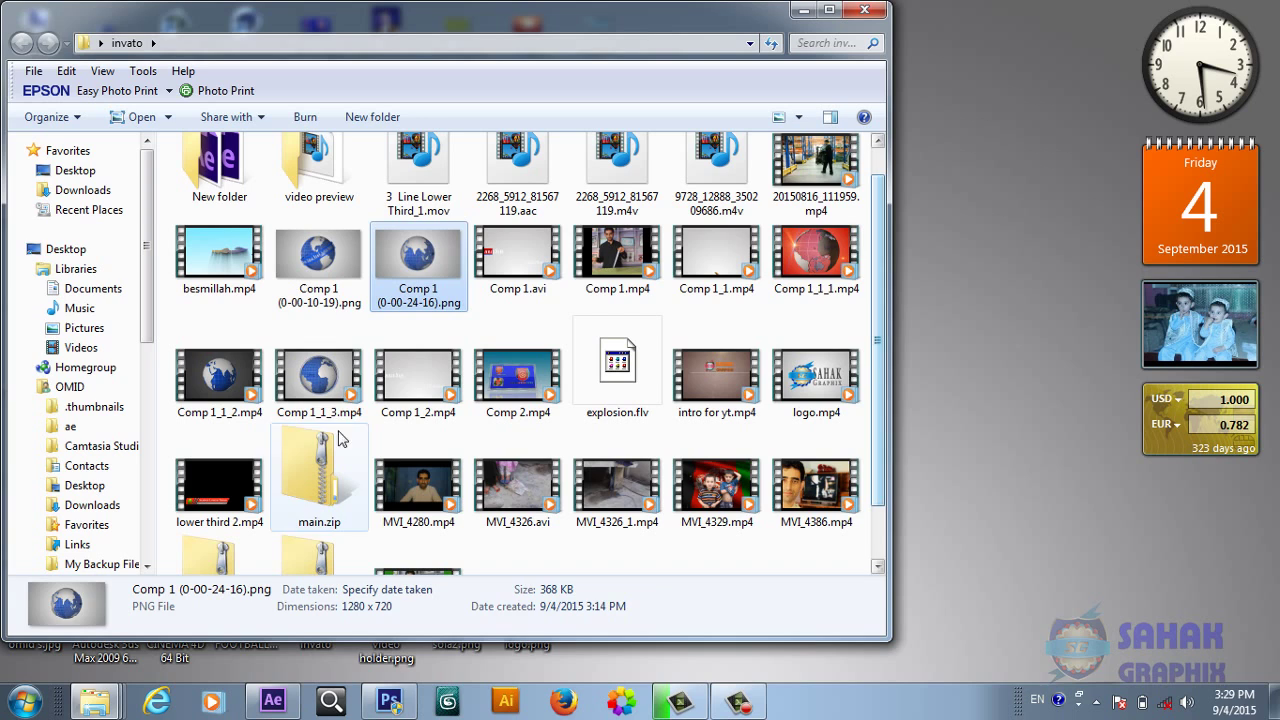
pyautogui.click(305, 382)
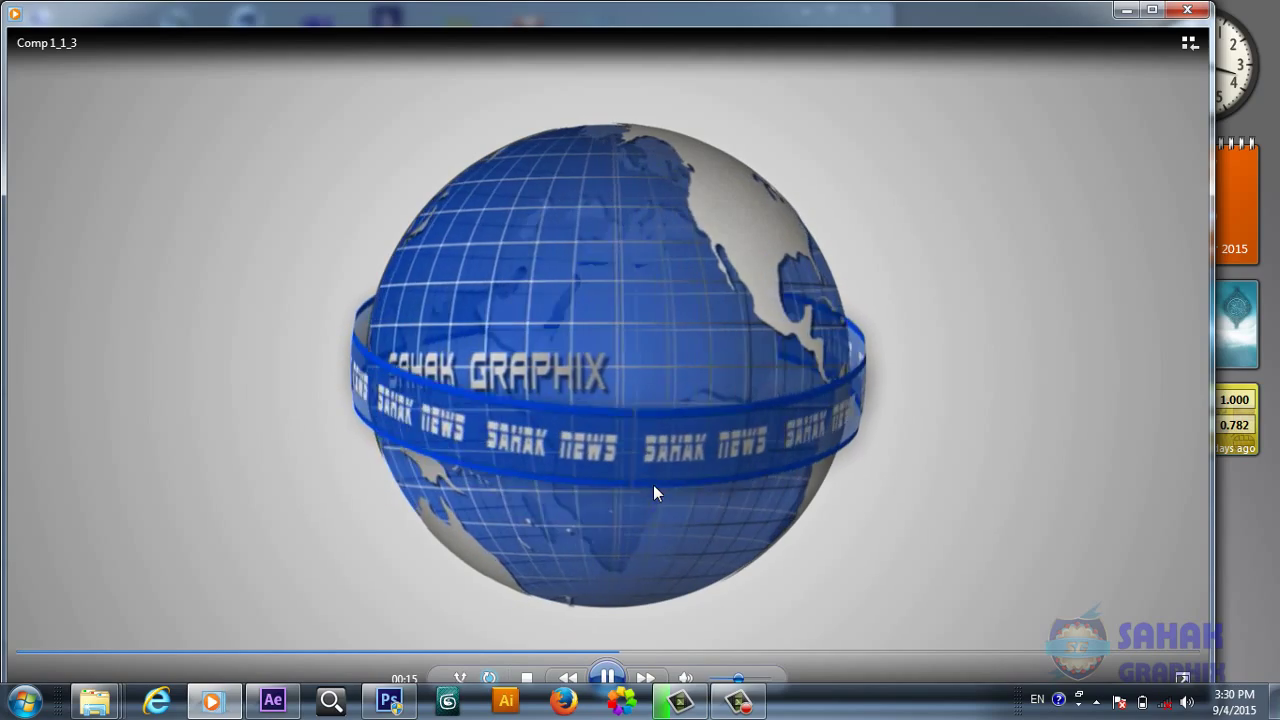
# Close the globe video and the invato folder, and restore the world map search results
pyautogui.click(1181, 15)
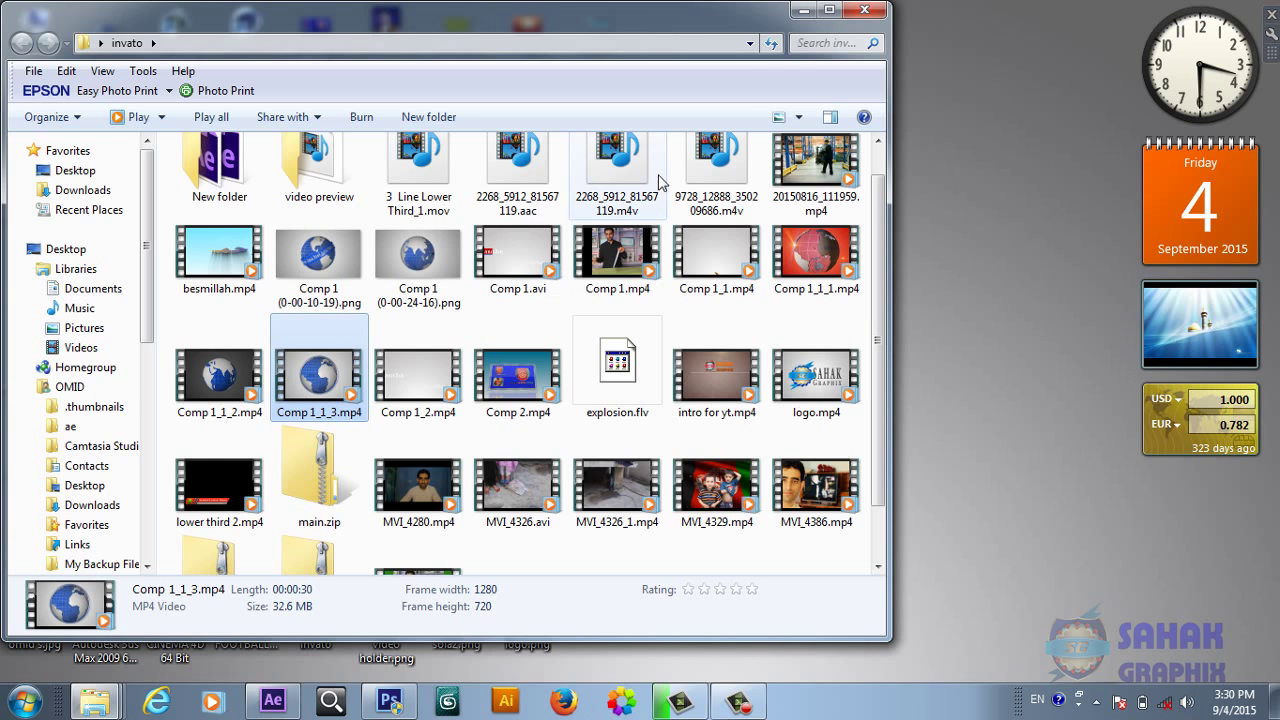
pyautogui.click(866, 11)
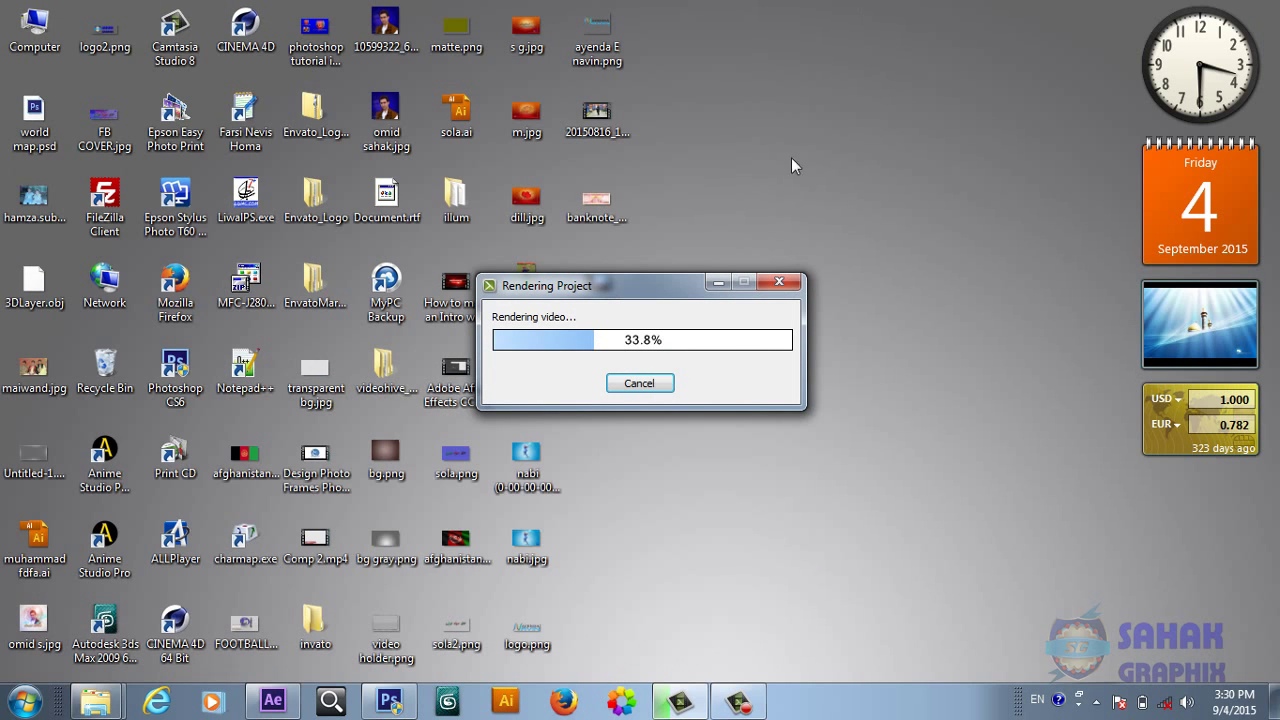
pyautogui.moveTo(110, 695)
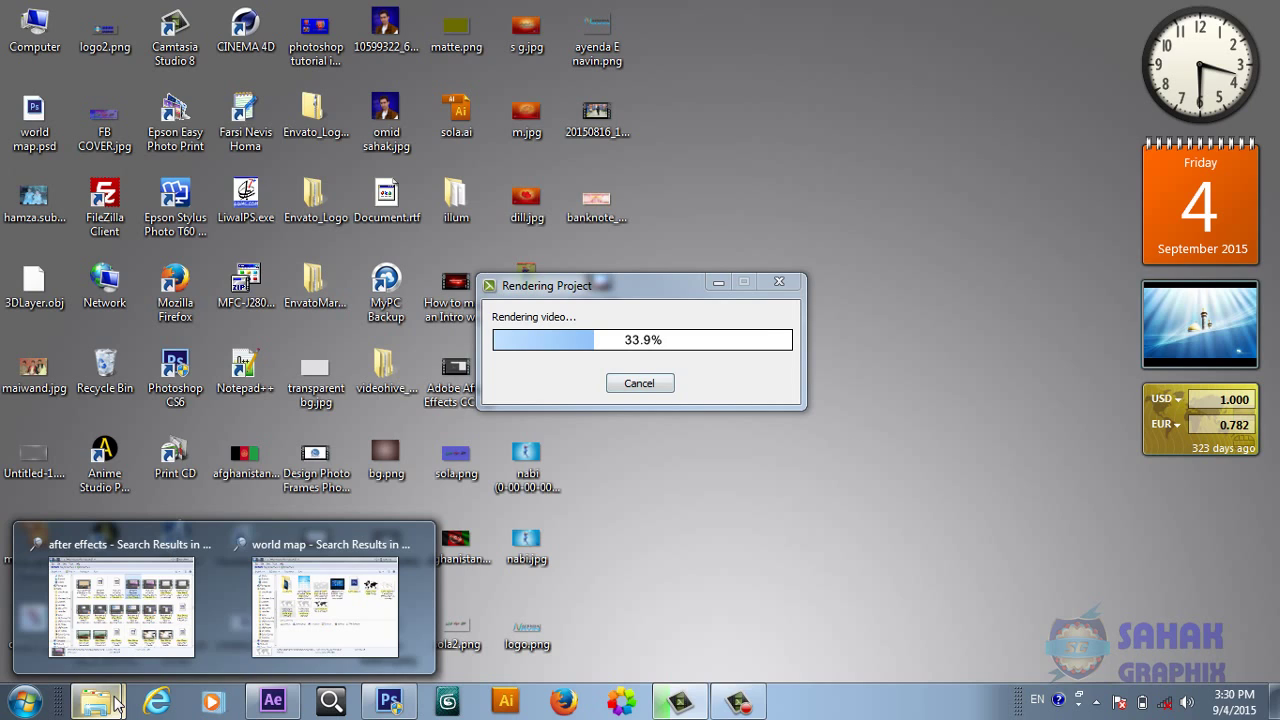
pyautogui.click(325, 605)
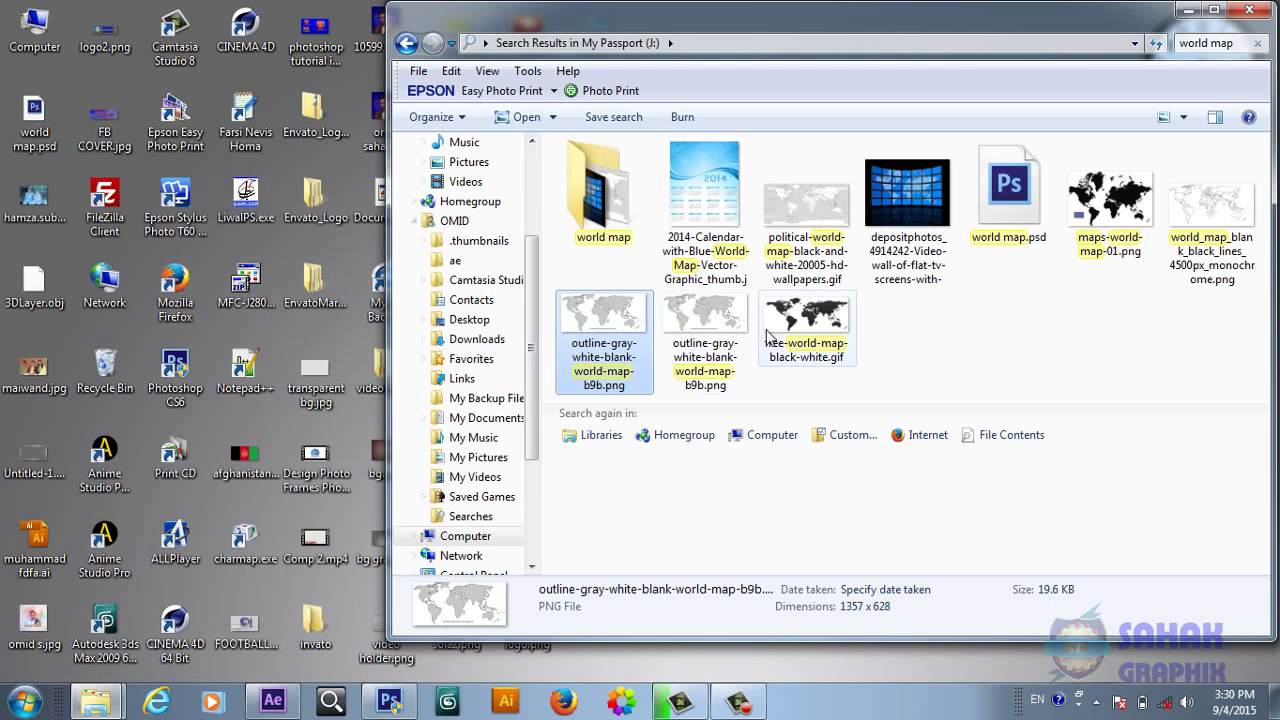
# Preview outline-gray-white-blank-world-map-b9b.png, then open it with Adobe Photoshop CS6
pyautogui.doubleClick(627, 313)
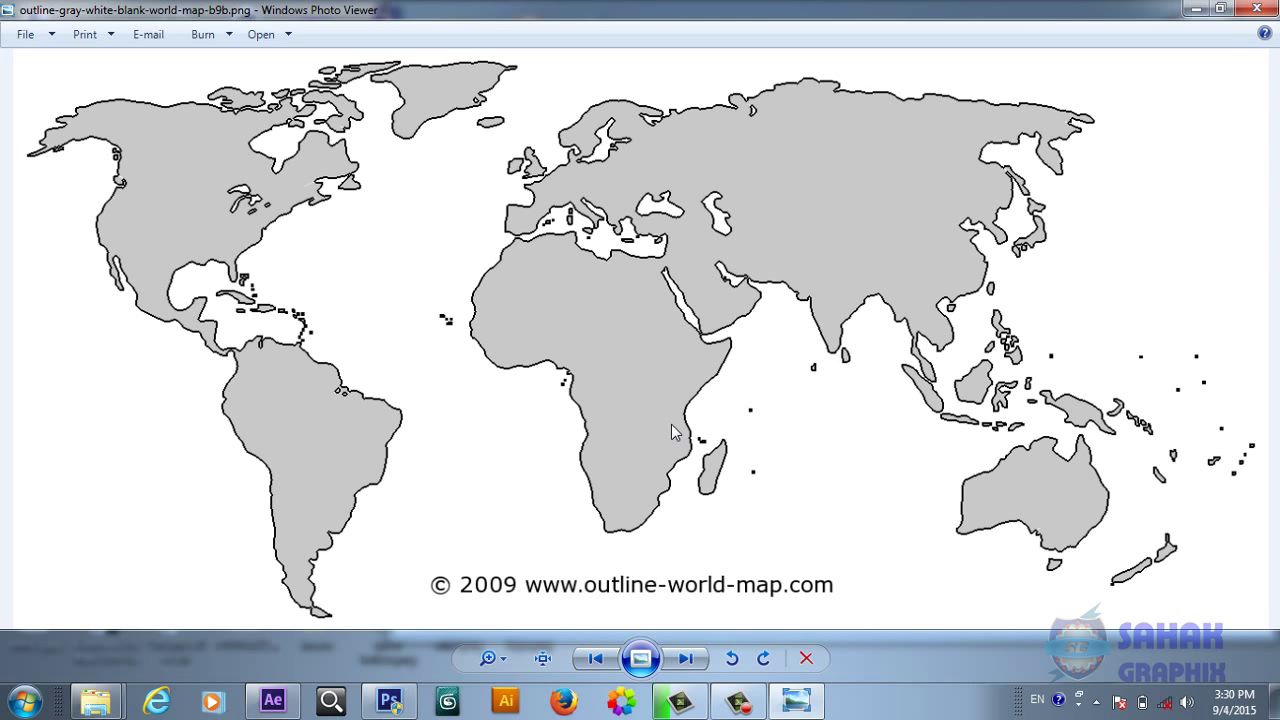
pyautogui.click(1256, 9)
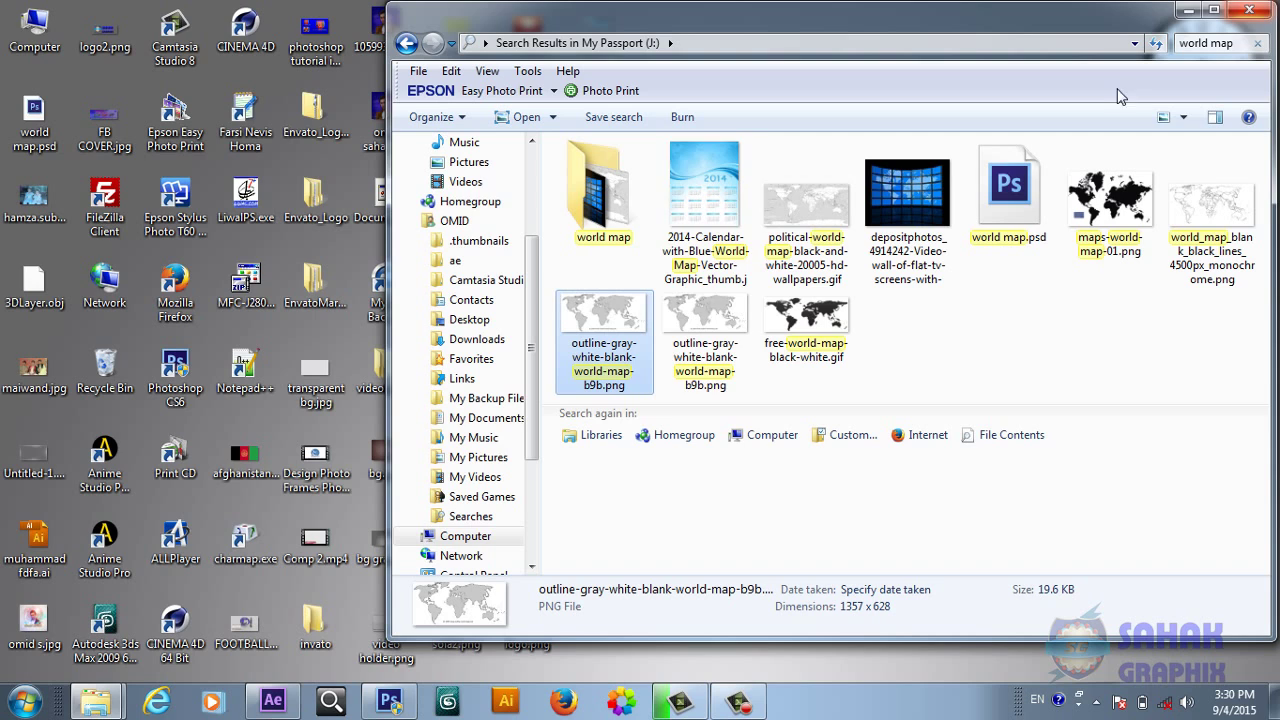
pyautogui.rightClick(624, 315)
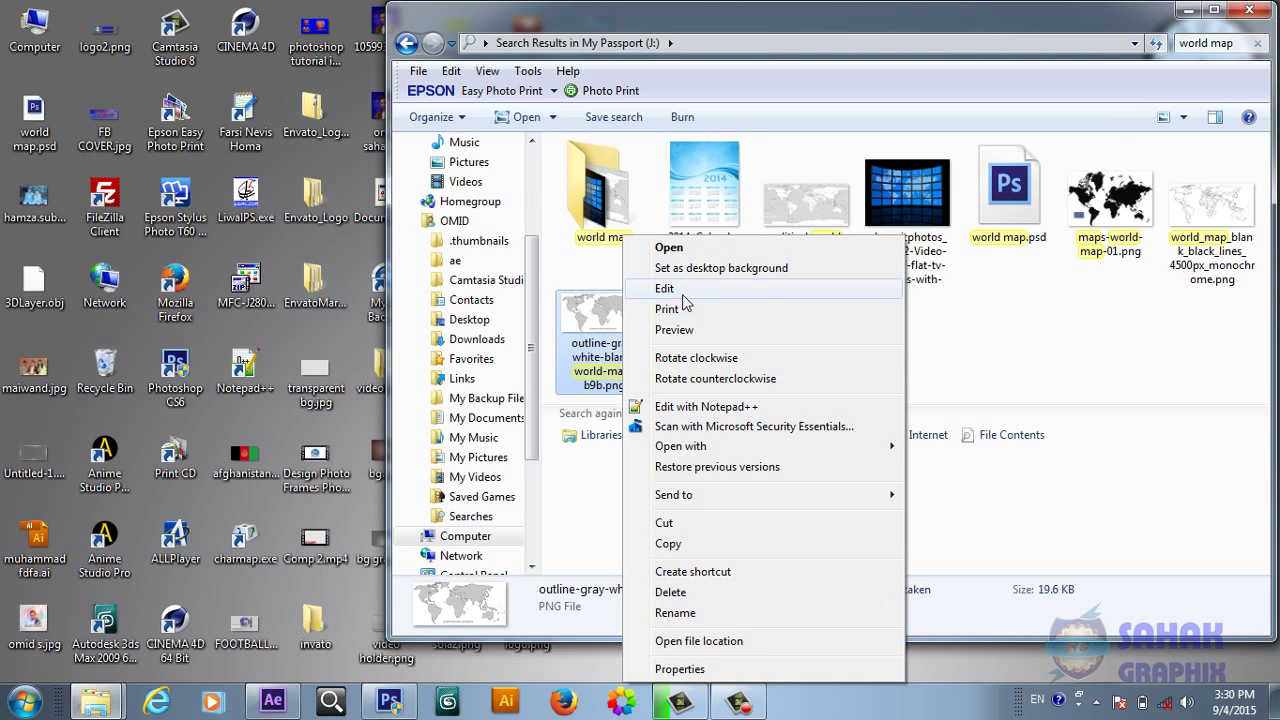
pyautogui.moveTo(716, 448)
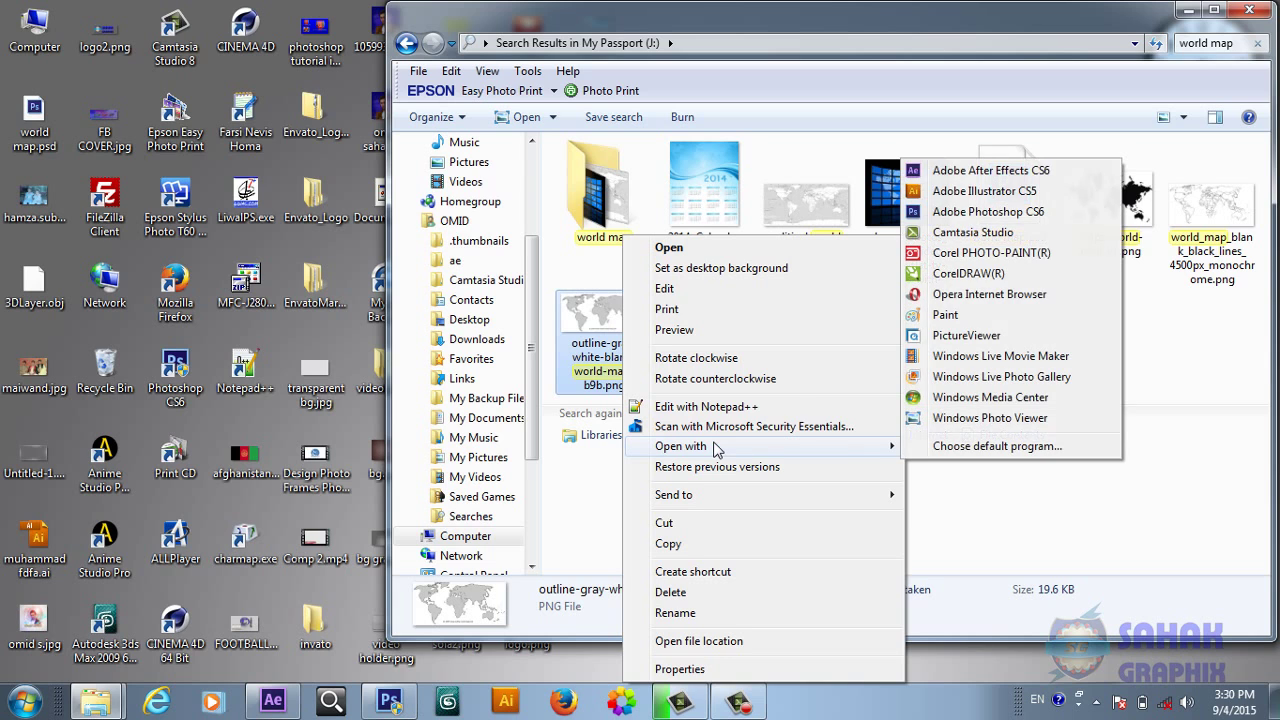
pyautogui.click(943, 213)
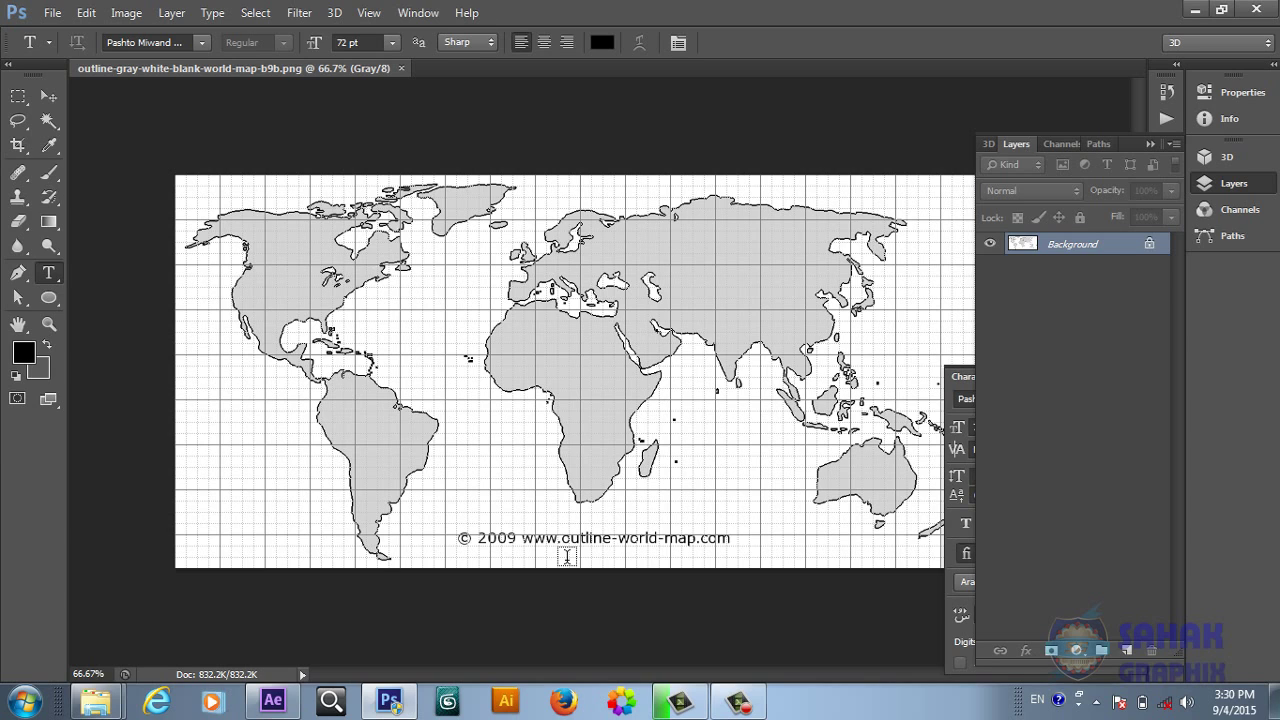
# Hide the grid and Magic Wand-select the white ocean around the continents at 100% zoom
pyautogui.hotkey('ctrl', "'")
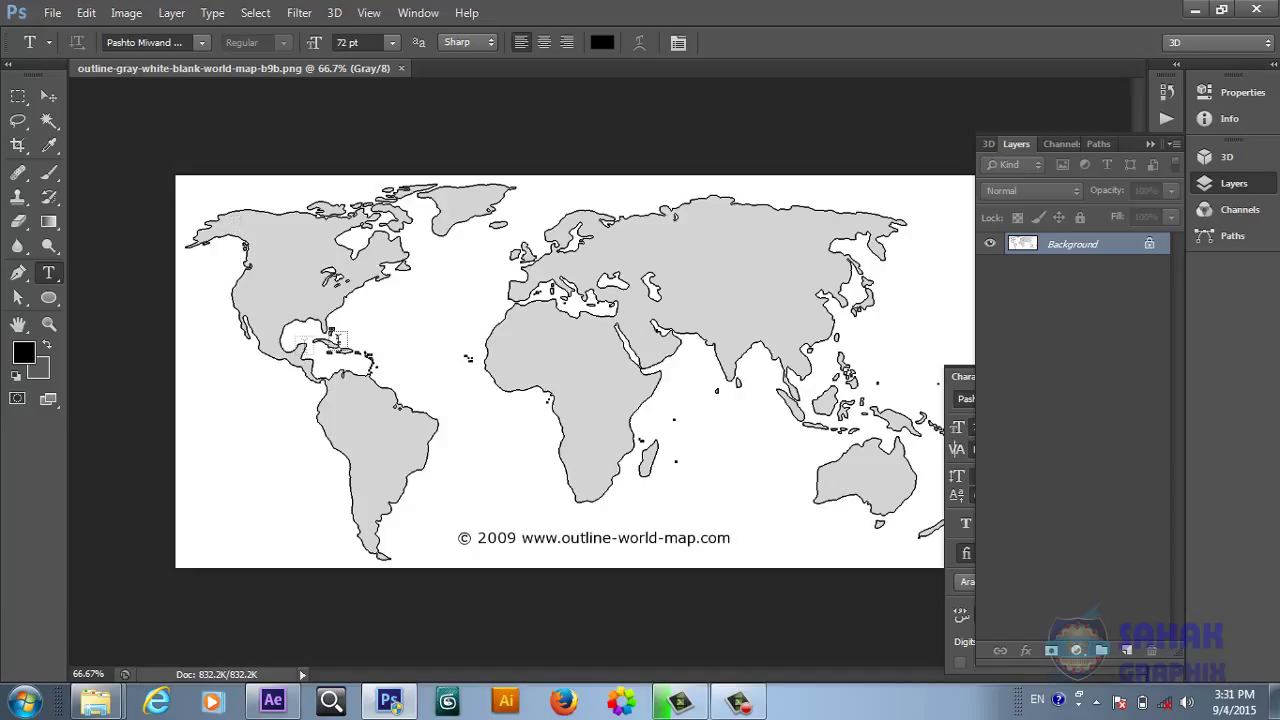
pyautogui.click(48, 121)
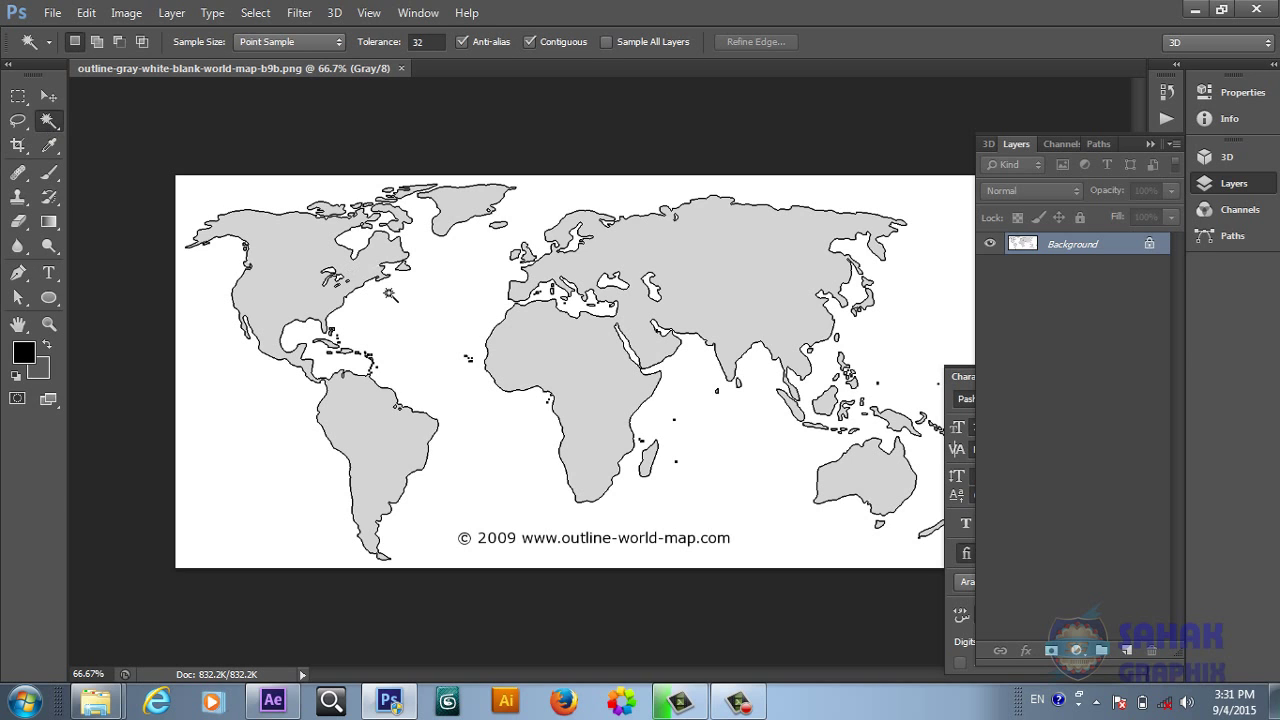
pyautogui.click(433, 333)
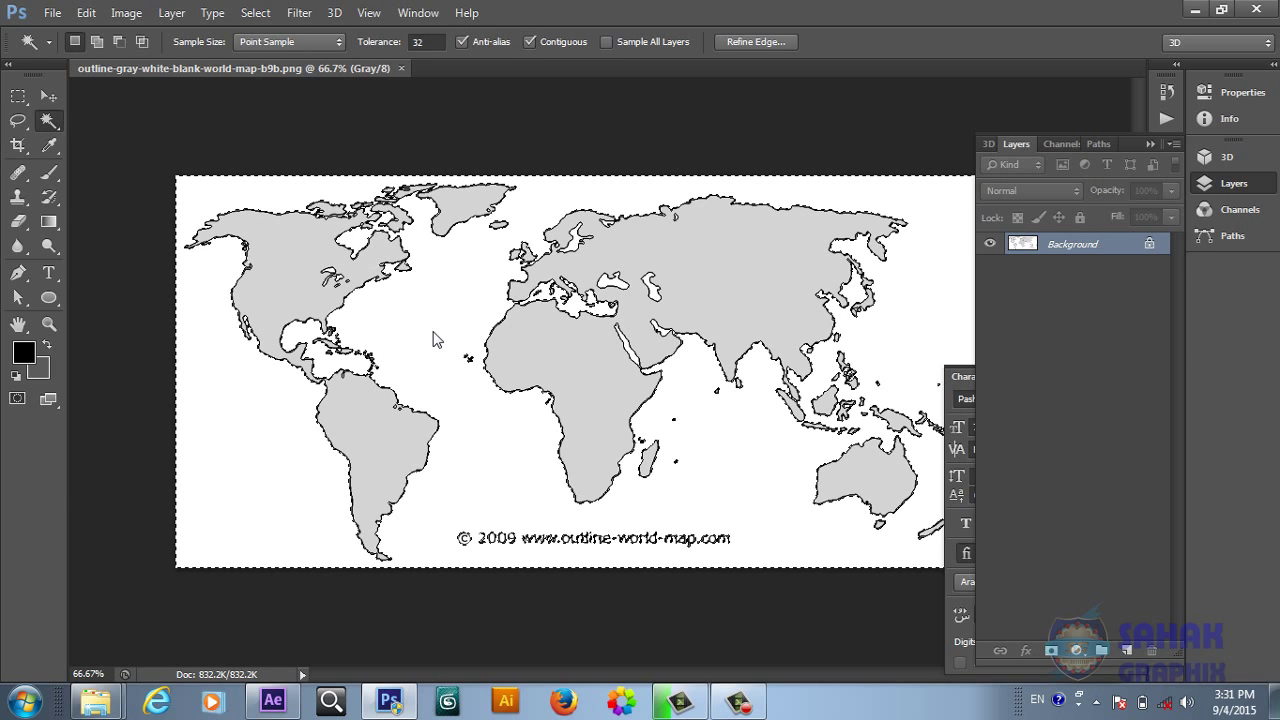
pyautogui.hotkey('ctrl', 'd')
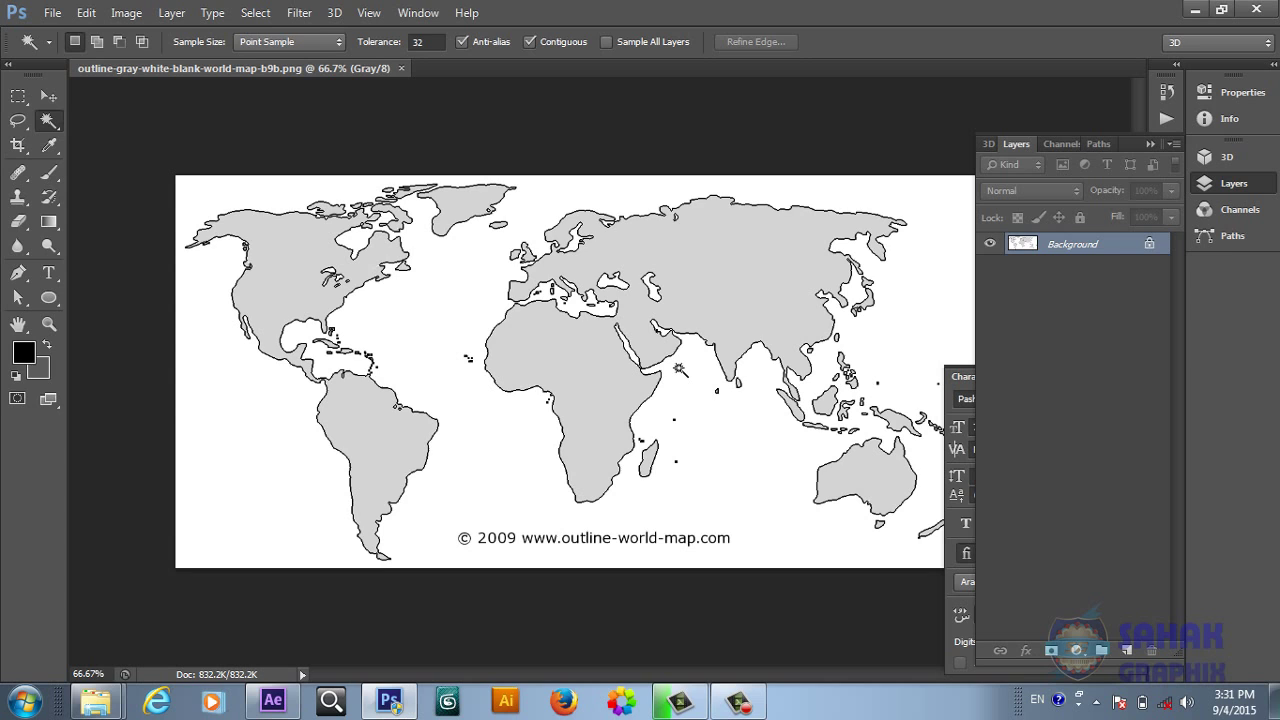
pyautogui.hotkey('ctrl', '+')
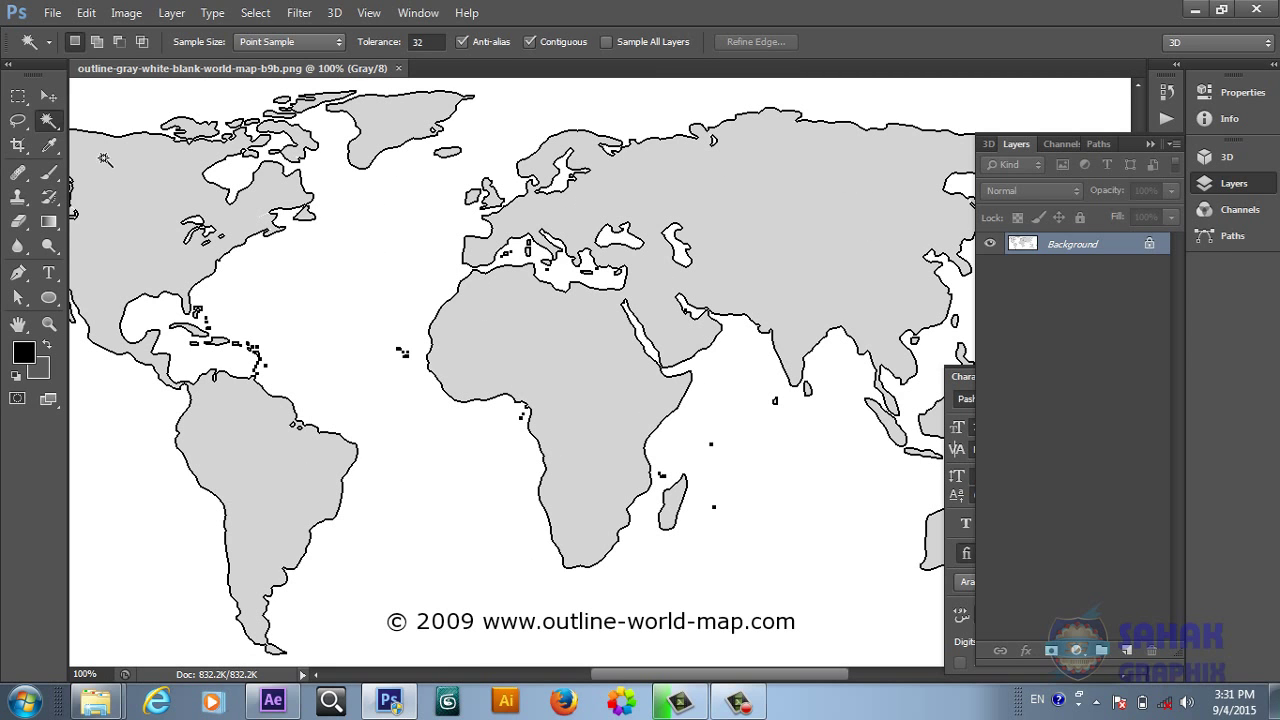
pyautogui.click(359, 245)
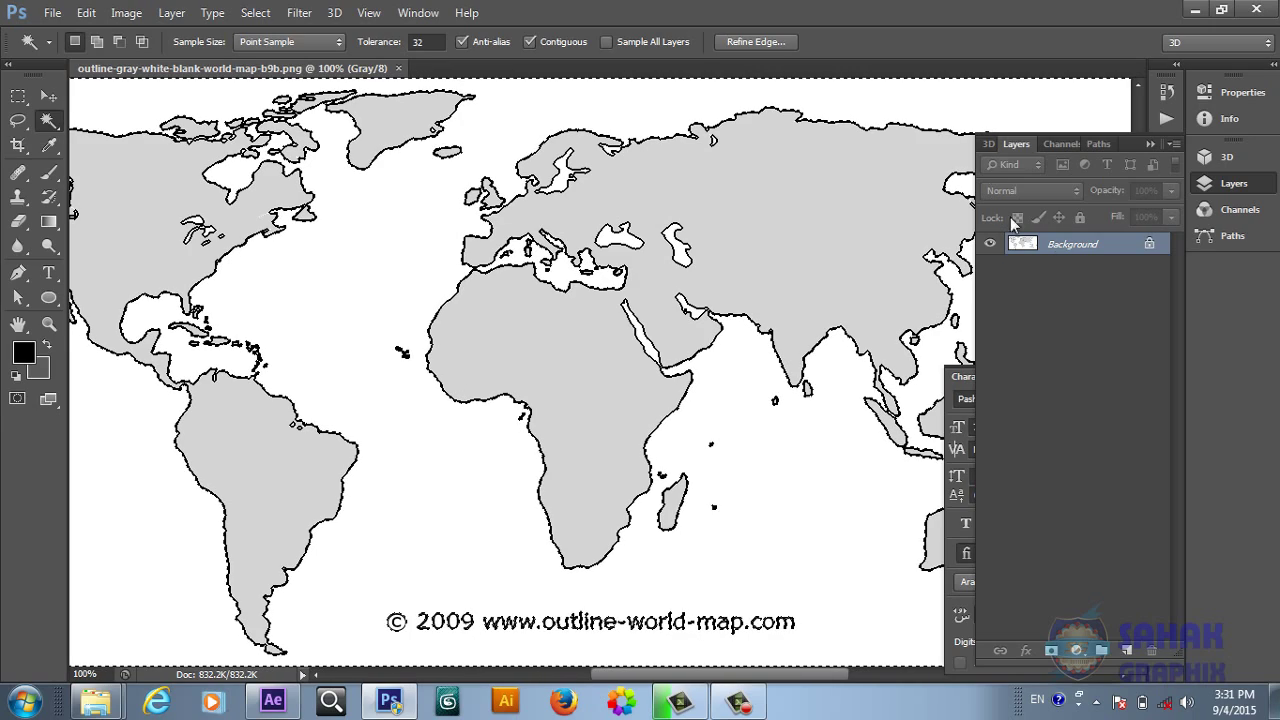
# Convert the Background into Layer 0 and delete the selected white ocean to transparency
pyautogui.doubleClick(1064, 250)
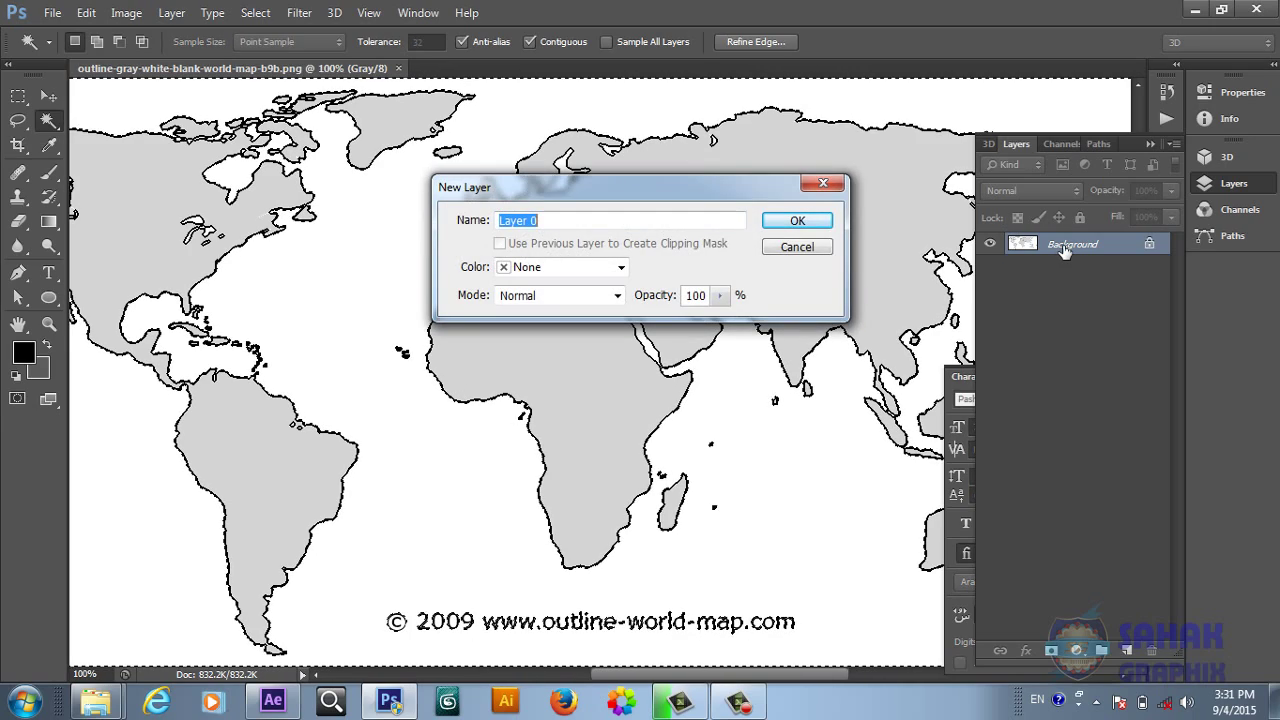
pyautogui.click(797, 222)
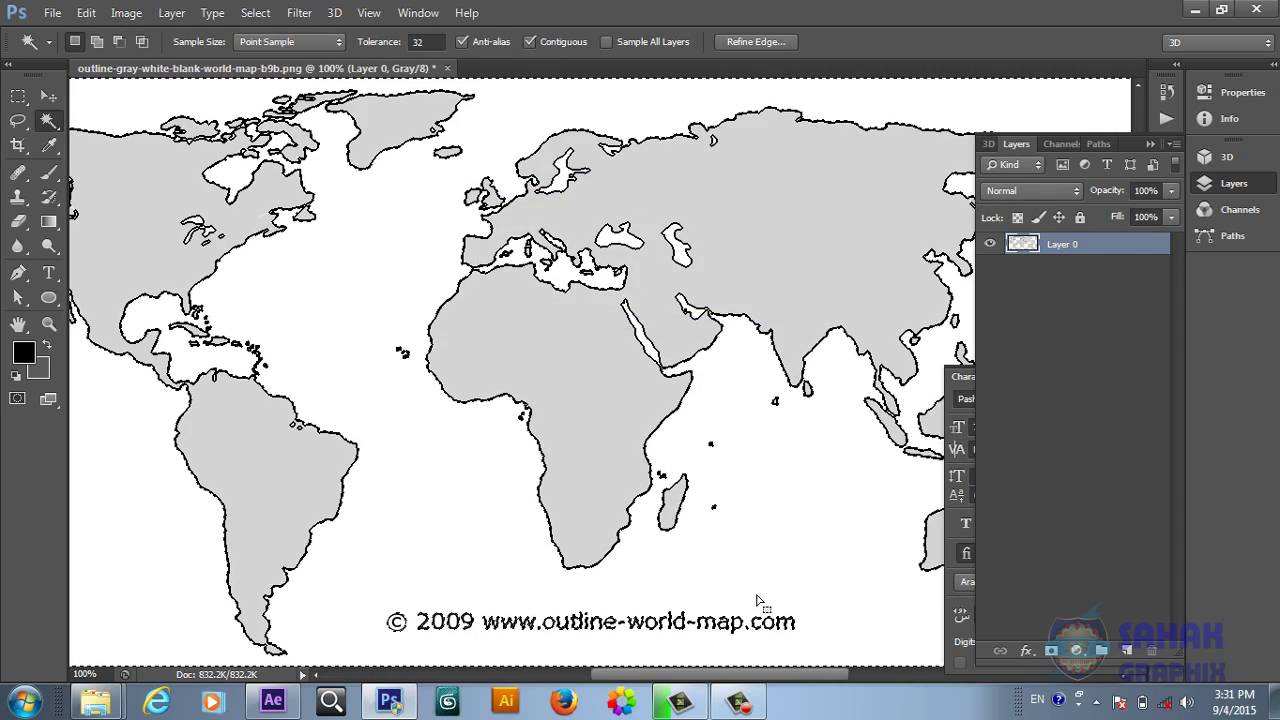
pyautogui.press('Delete')
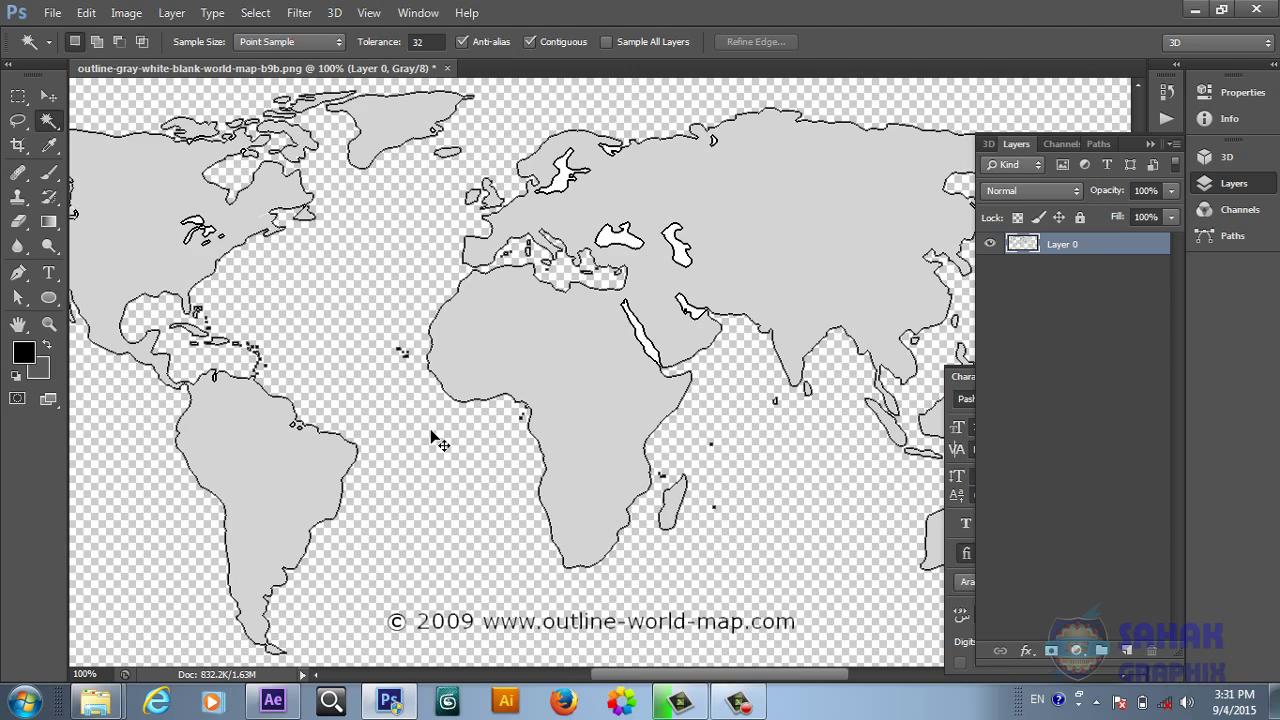
# Delete the white Red Sea and Persian Gulf to transparency
pyautogui.hotkey('ctrl', '-')
pyautogui.hotkey('ctrl', '+')
pyautogui.hotkey('ctrl', '+')
pyautogui.hotkey('ctrl', '+')
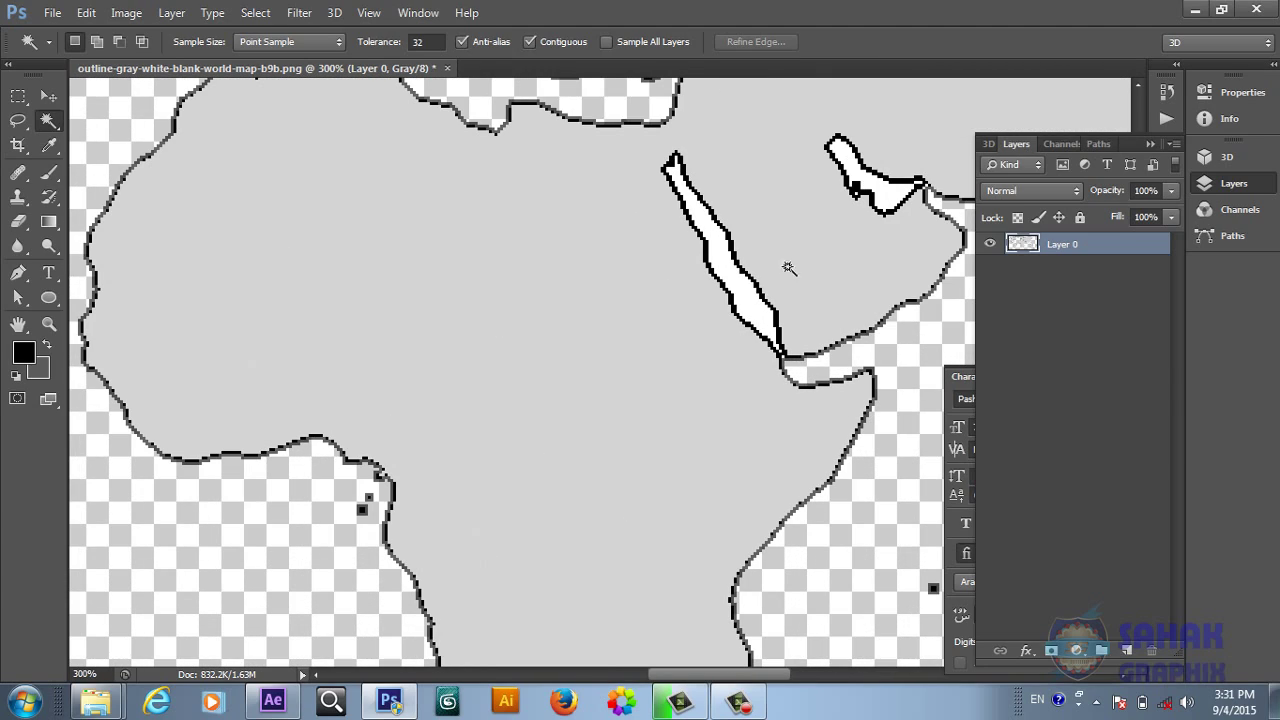
pyautogui.click(747, 296)
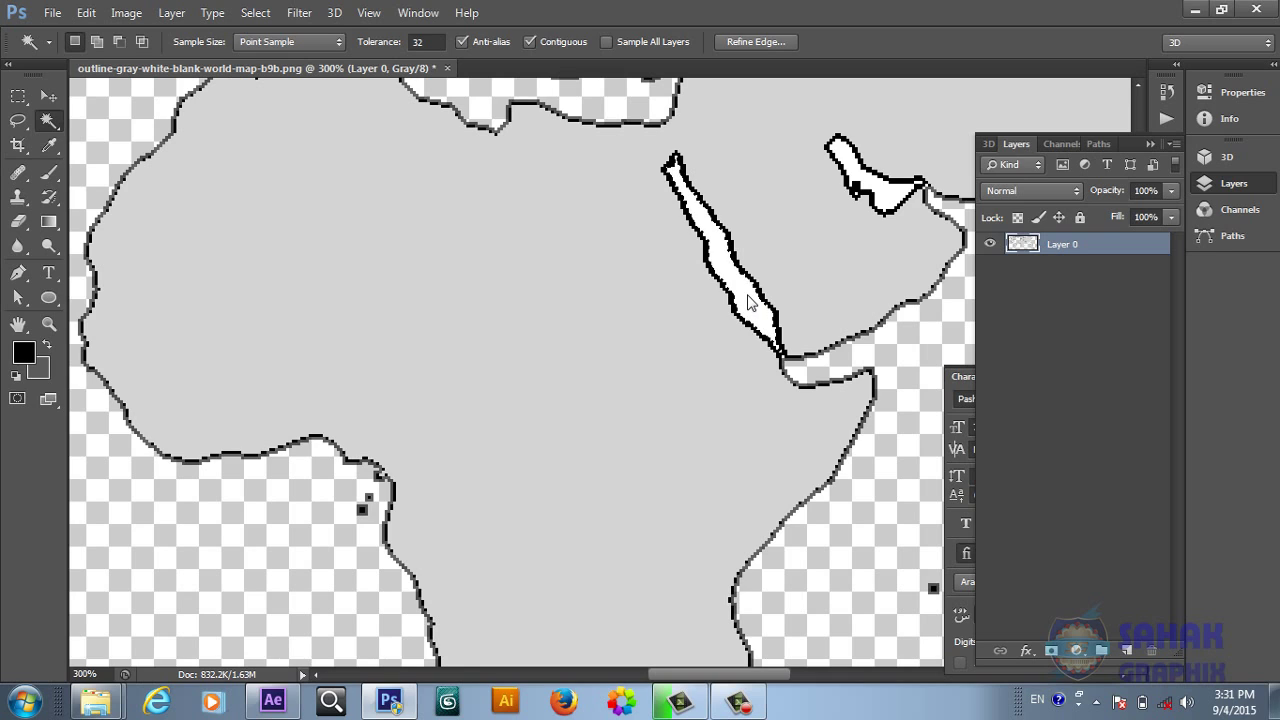
pyautogui.press('Delete')
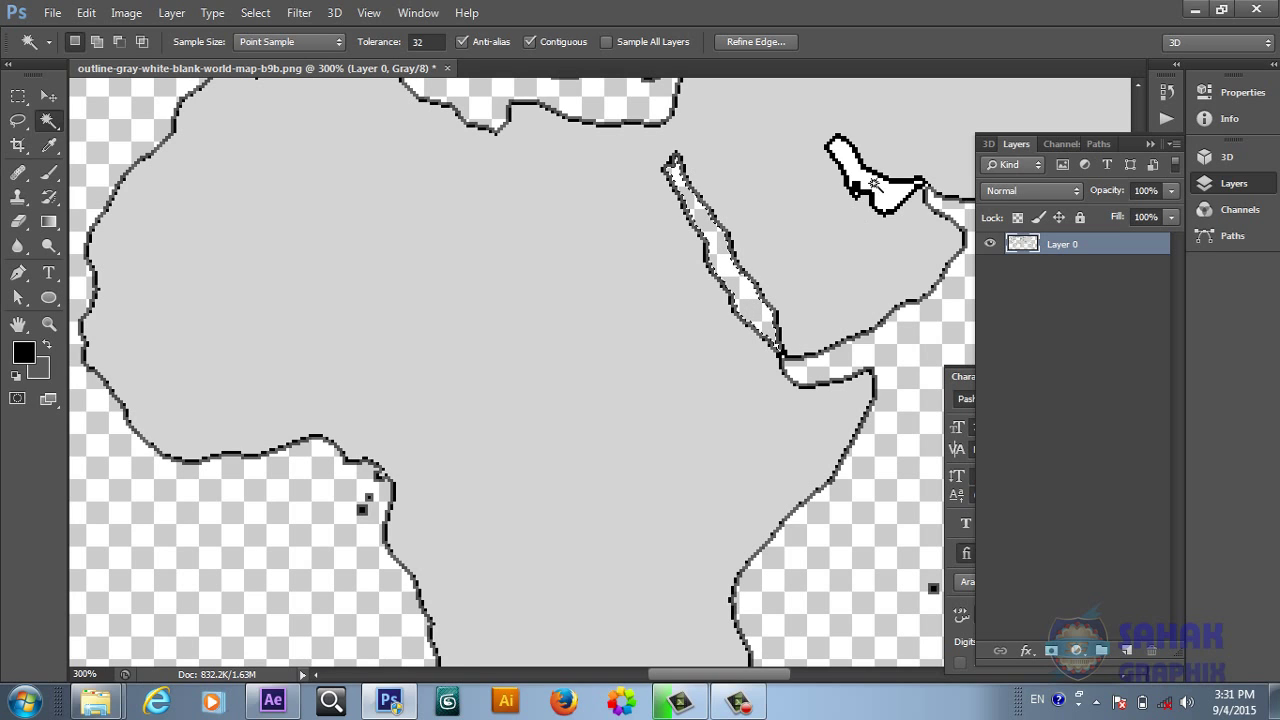
pyautogui.click(875, 187)
pyautogui.press('Delete')
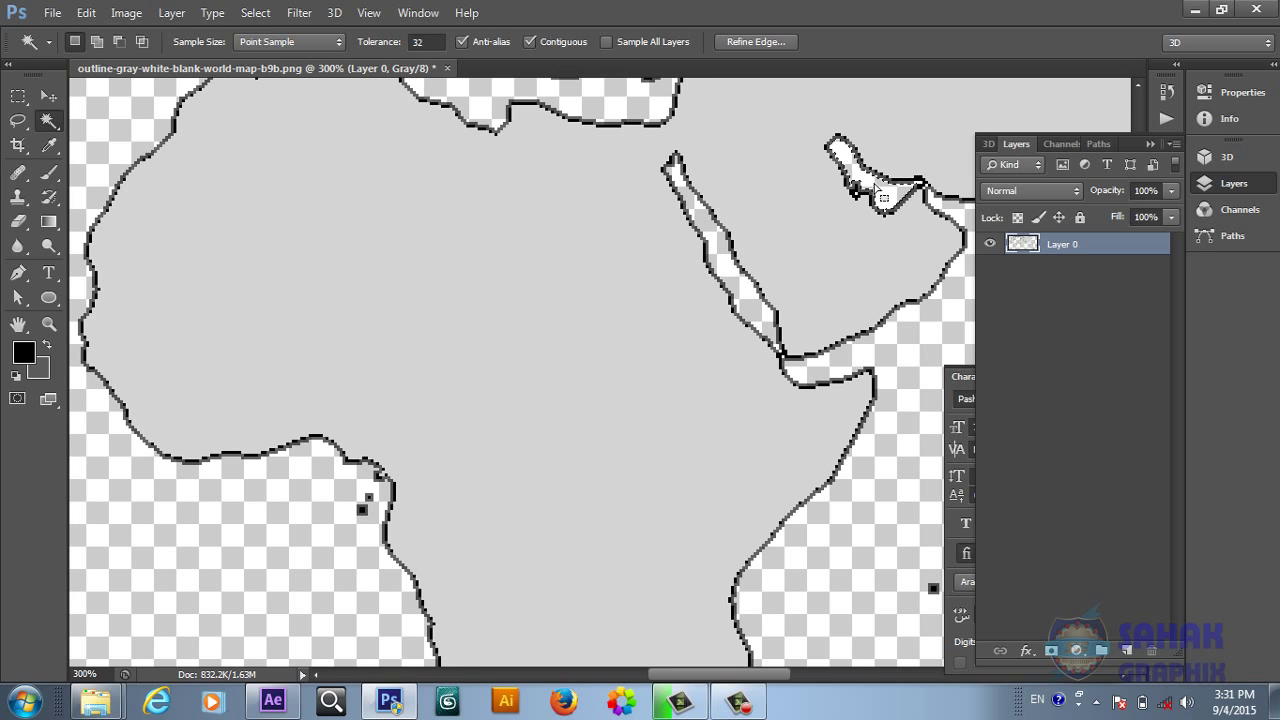
# Clear the Black Sea, Caspian Sea and other inland lakes to transparency
pyautogui.press('space')
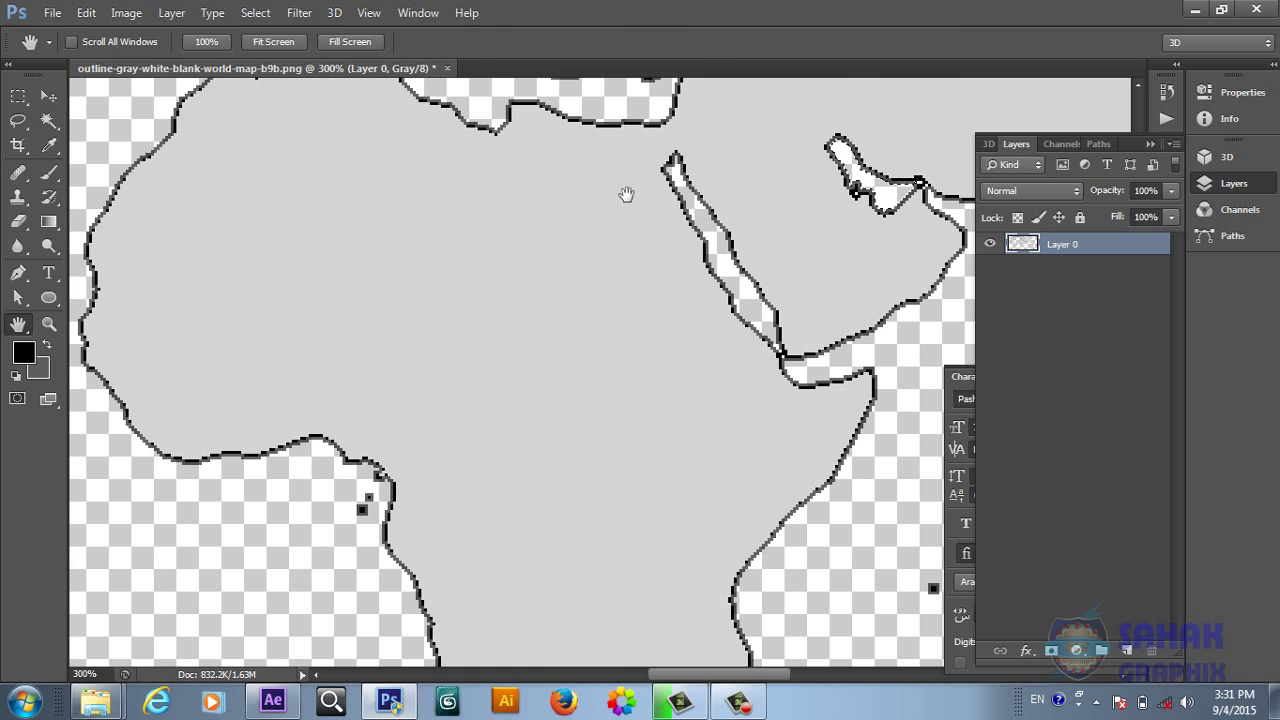
pyautogui.moveTo(623, 194); pyautogui.dragTo(378, 659)
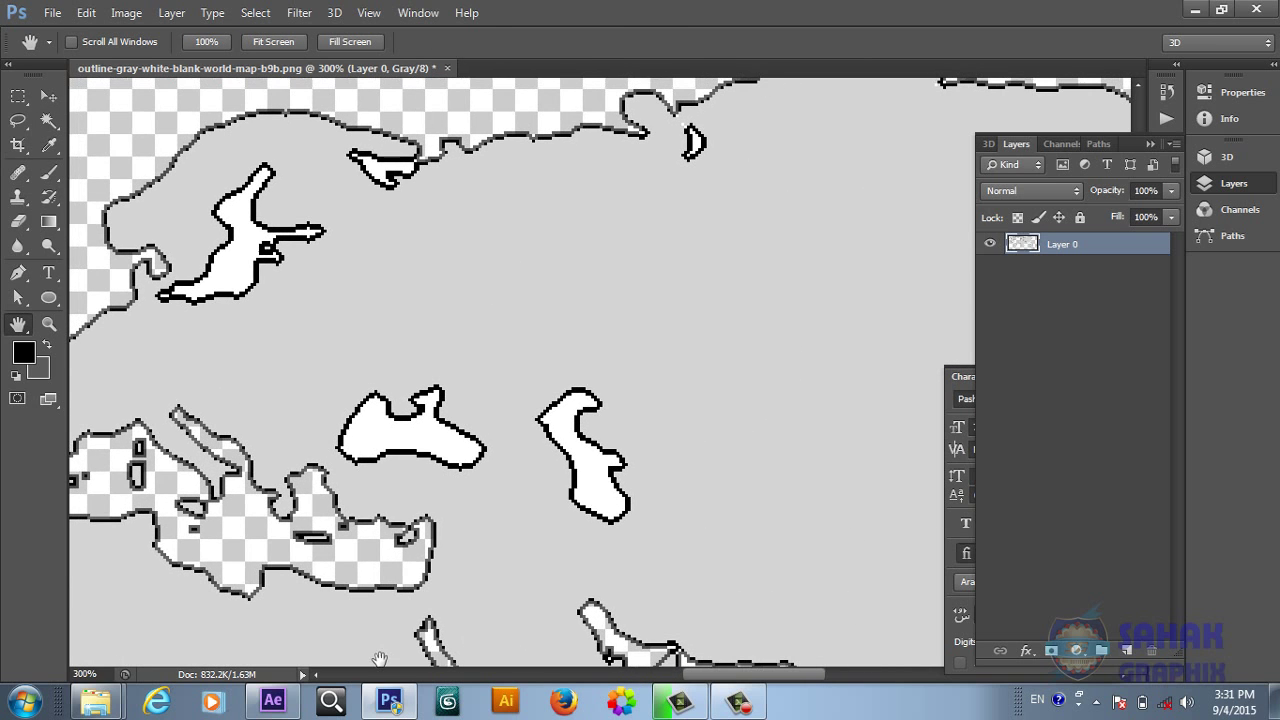
pyautogui.click(45, 122)
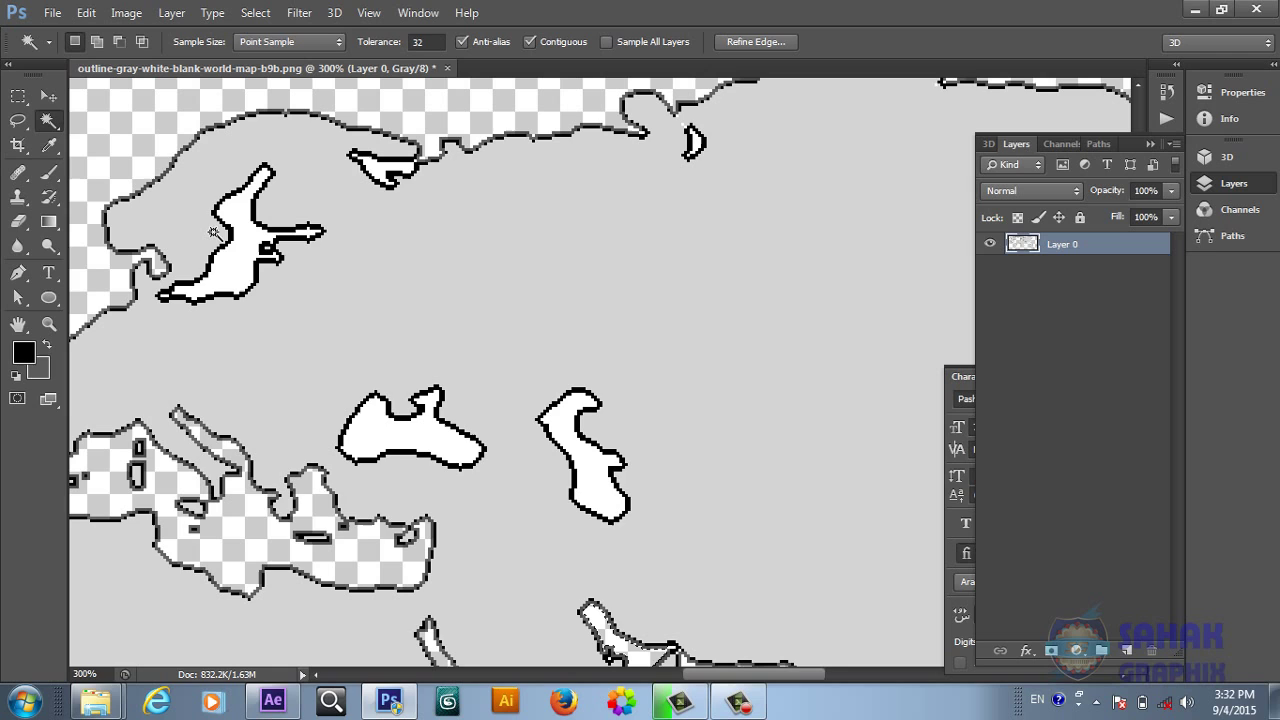
pyautogui.click(406, 436)
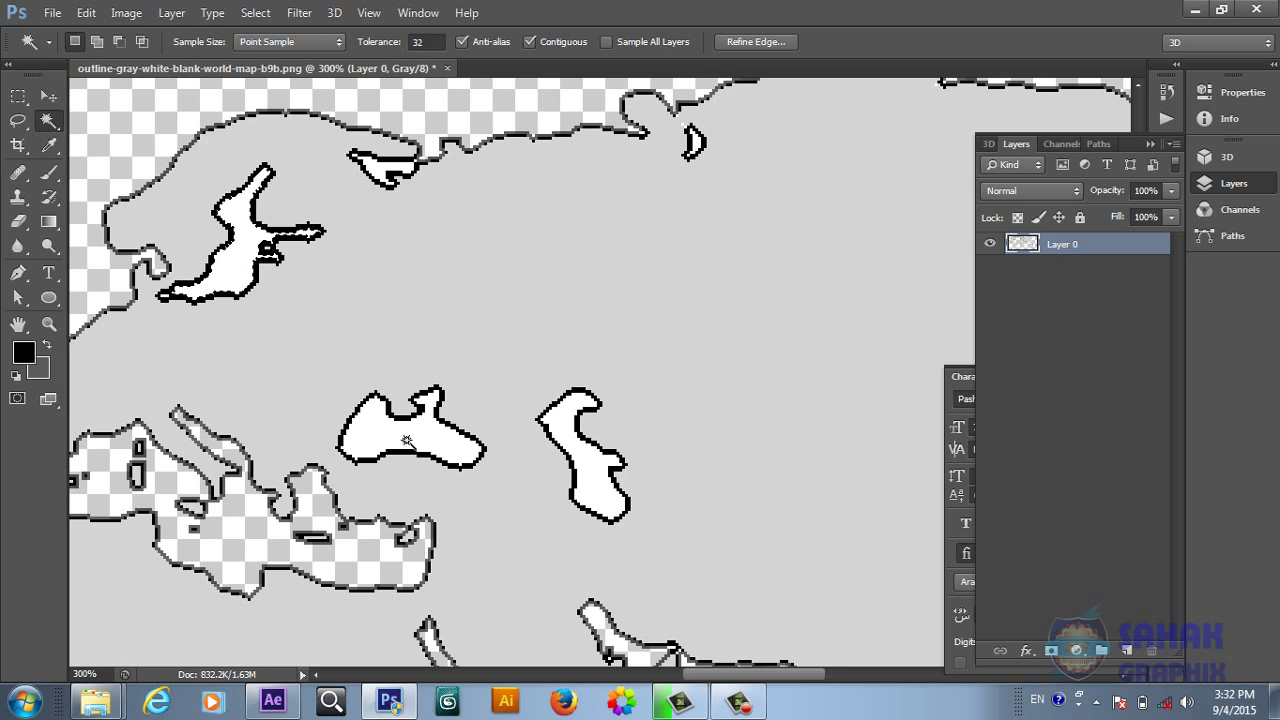
pyautogui.keyDown('shift'); pyautogui.click(236, 268); pyautogui.keyUp('shift')
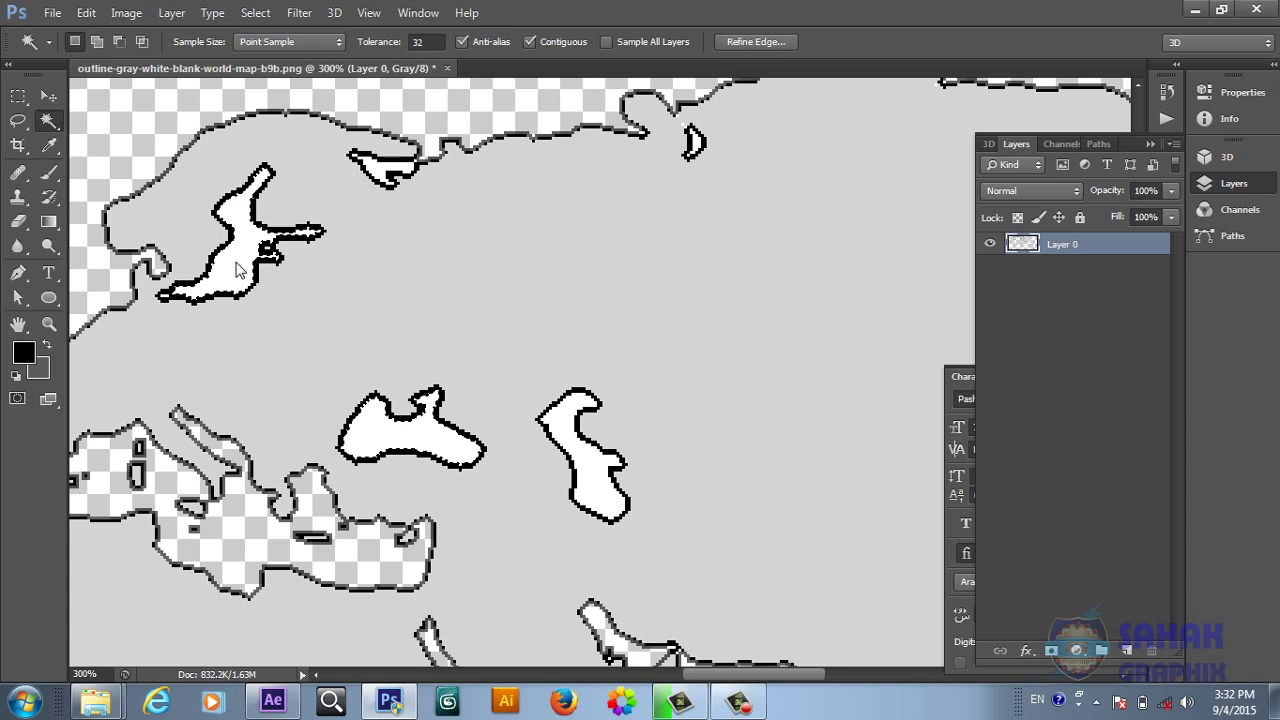
pyautogui.keyDown('shift'); pyautogui.click(582, 480); pyautogui.keyUp('shift')
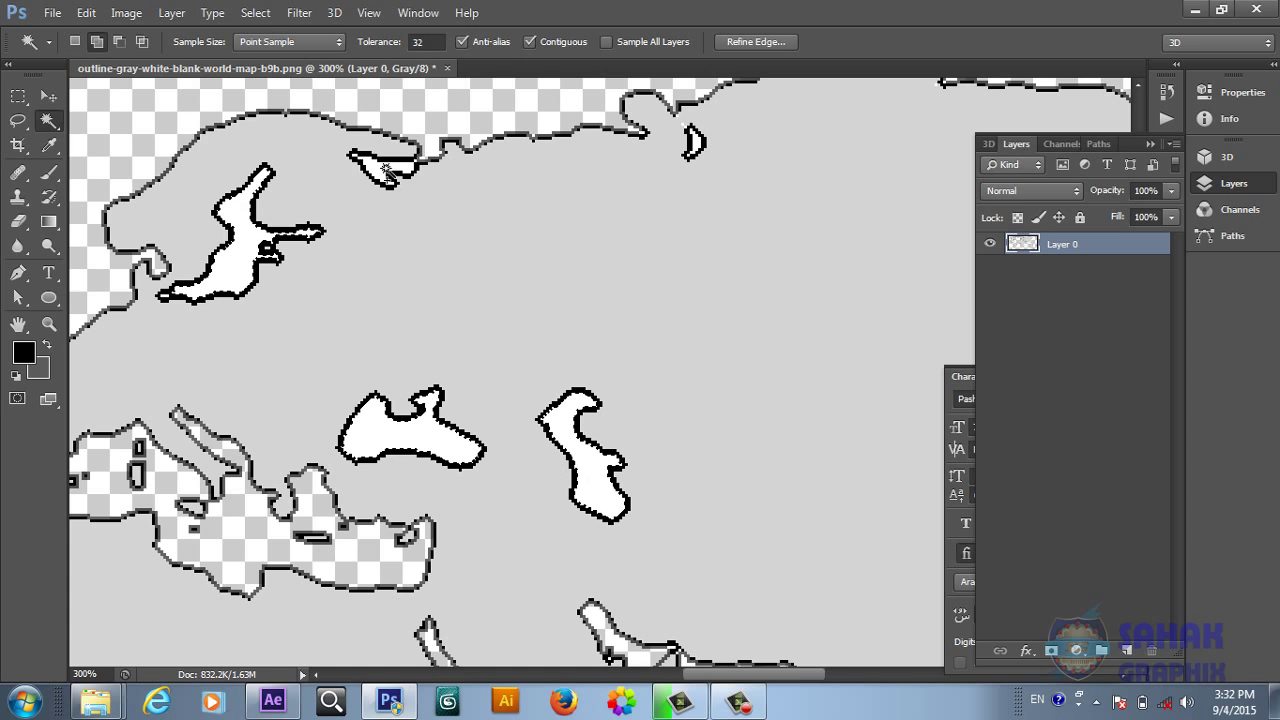
pyautogui.keyDown('shift'); pyautogui.click(692, 147); pyautogui.keyUp('shift')
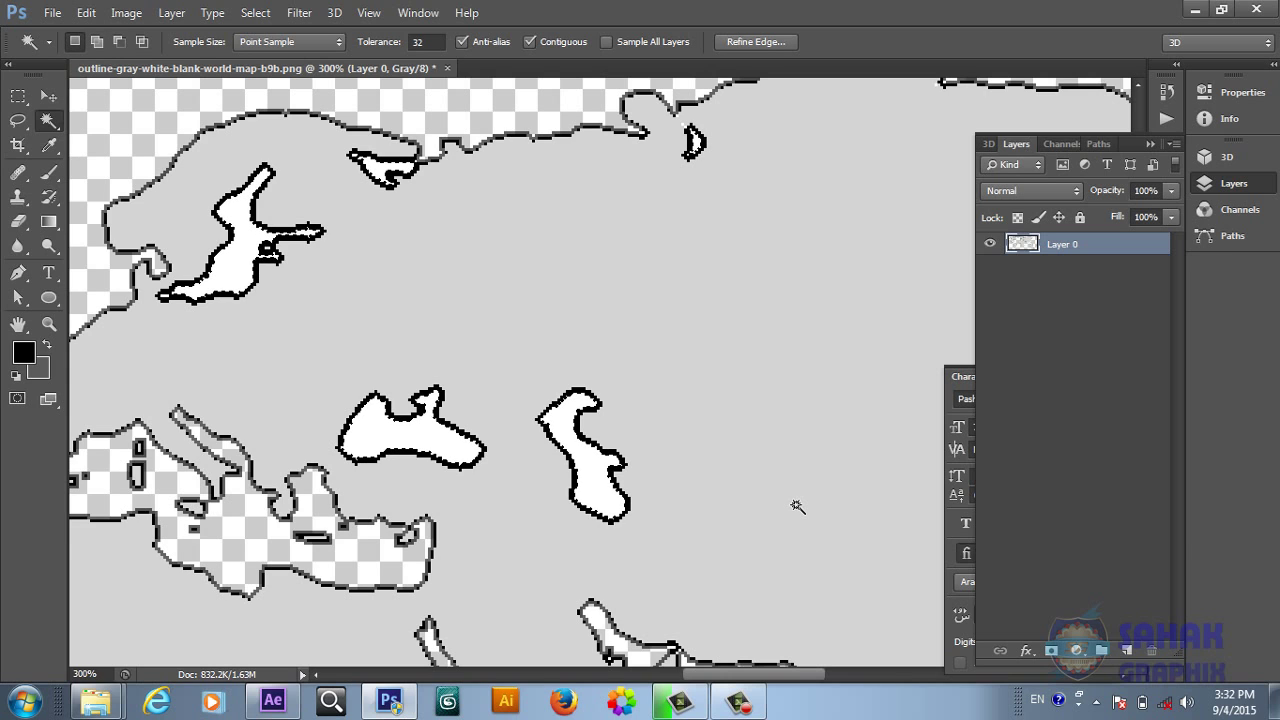
pyautogui.press('Delete')
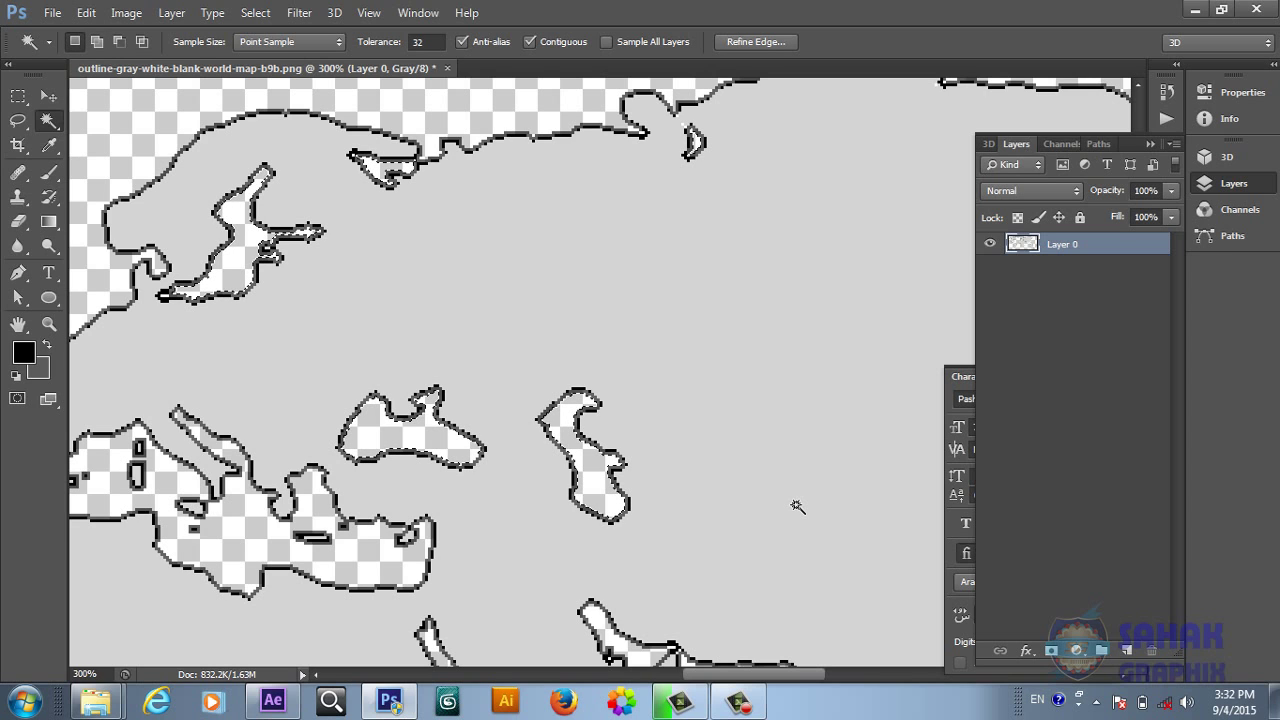
pyautogui.hotkey('ctrl', 'd')
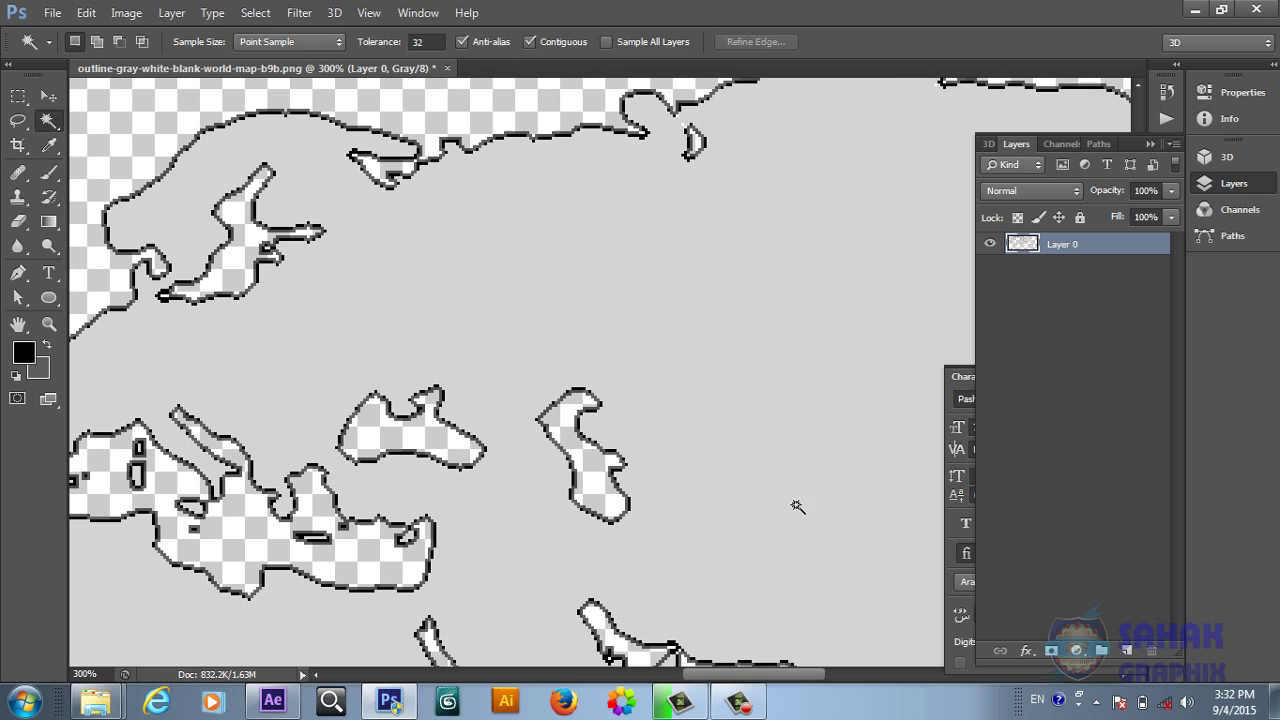
# Pan over to Brazil and the Caribbean and select the small white blobs near the Brazilian coast
pyautogui.press('h')
pyautogui.moveTo(489, 377); pyautogui.dragTo(851, 280)
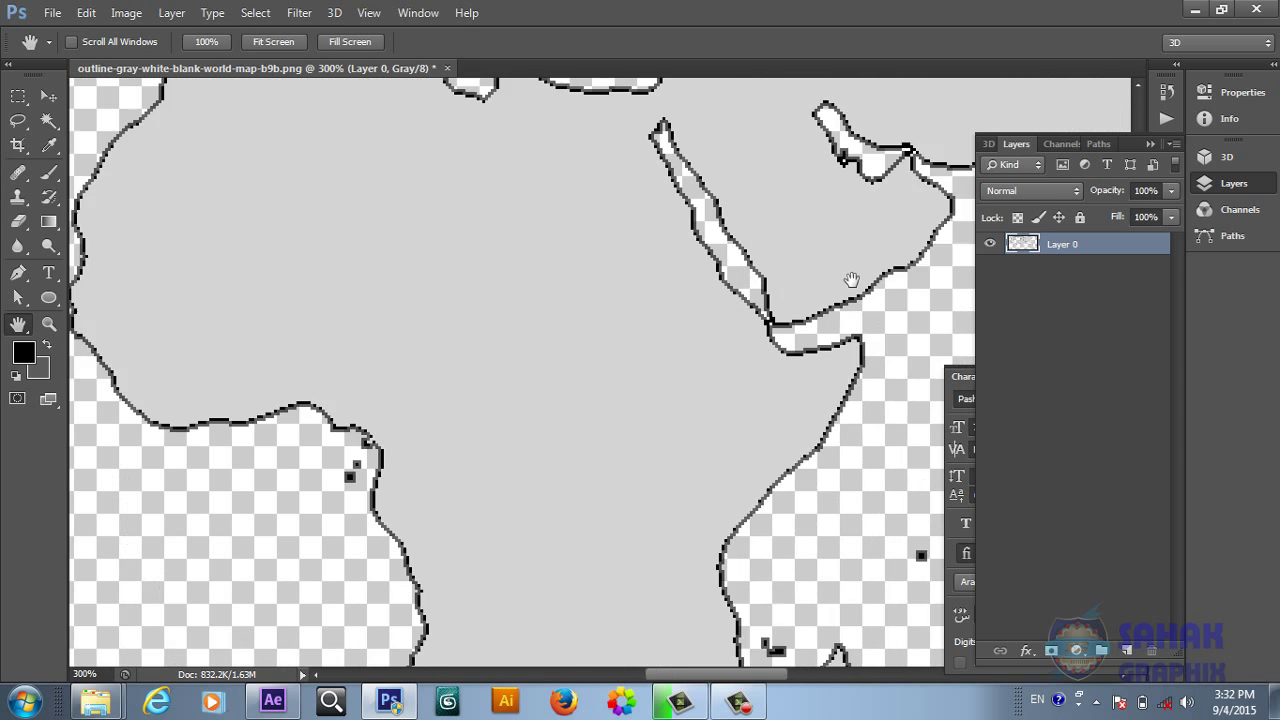
pyautogui.moveTo(417, 375); pyautogui.dragTo(736, 347)
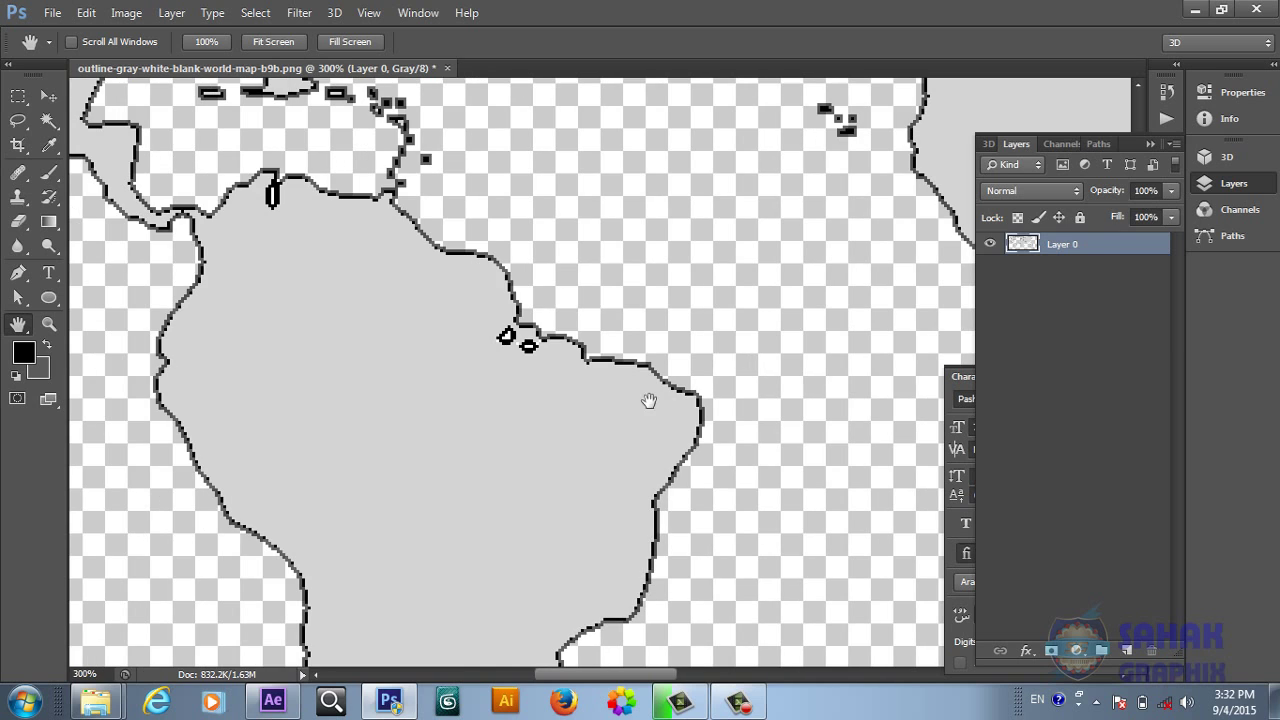
pyautogui.moveTo(474, 491); pyautogui.dragTo(469, 583)
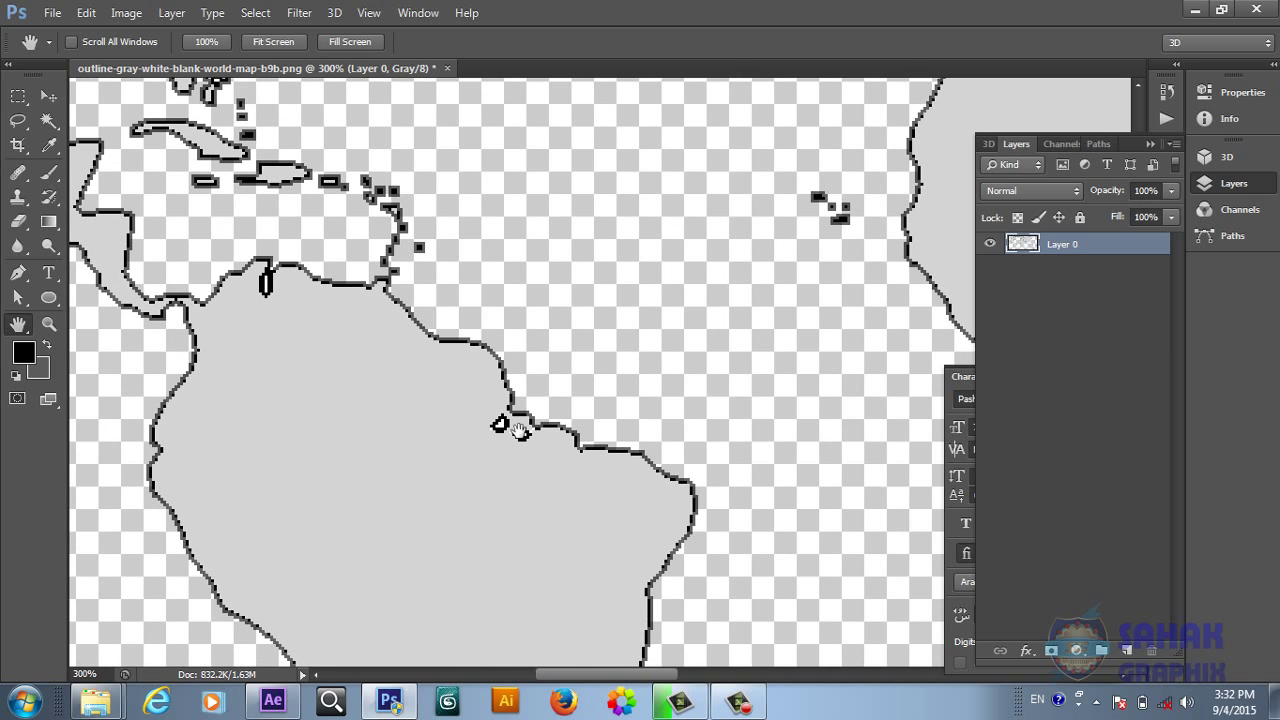
pyautogui.click(48, 121)
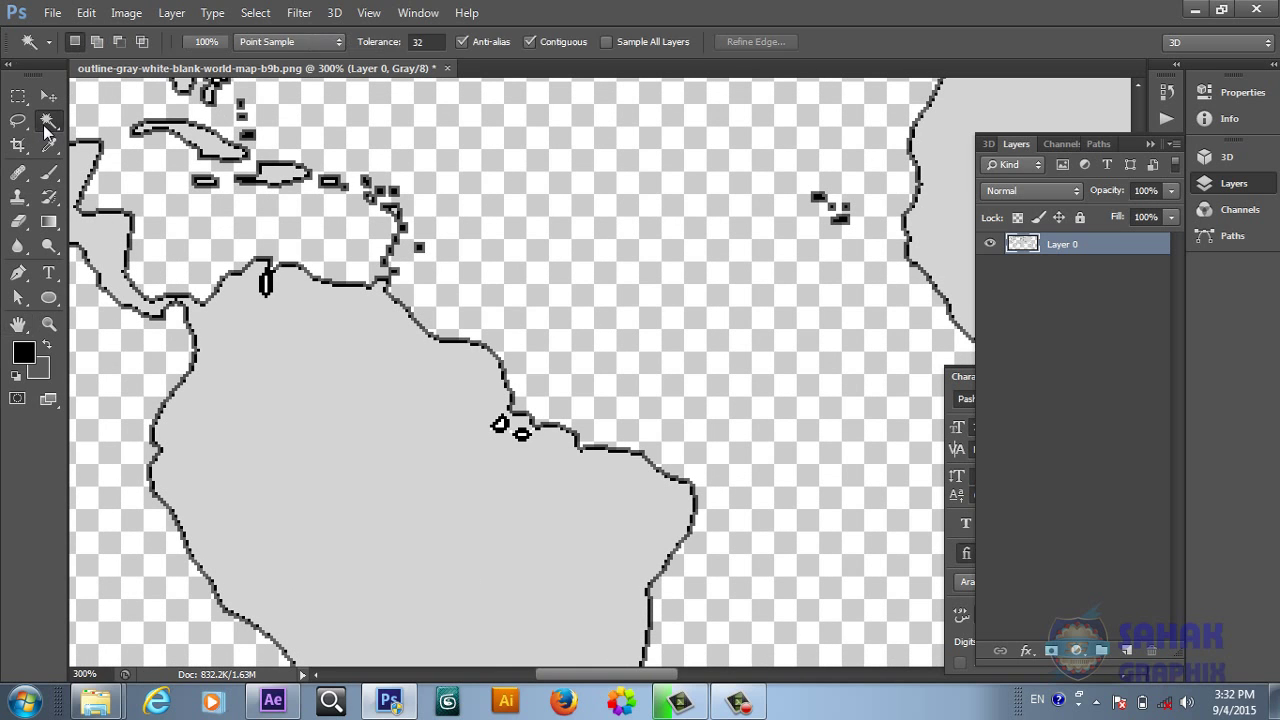
pyautogui.click(499, 424)
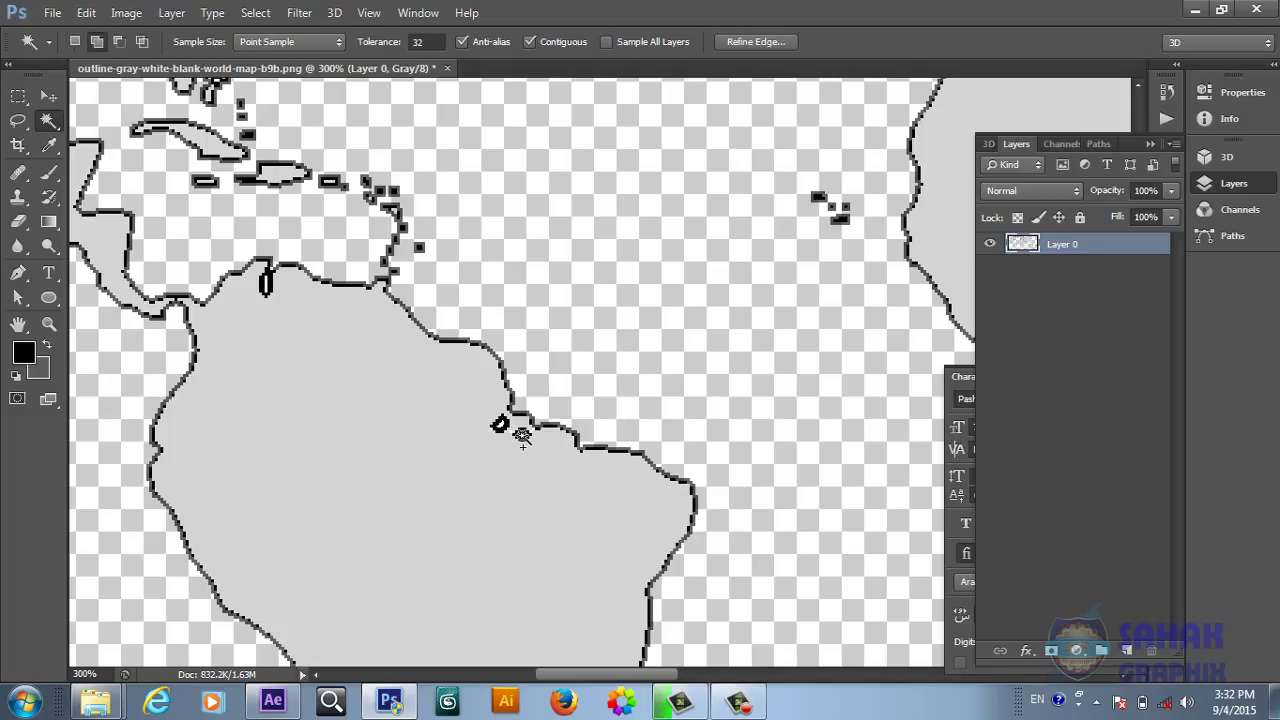
pyautogui.keyDown('shift'); pyautogui.click(522, 434); pyautogui.keyUp('shift')
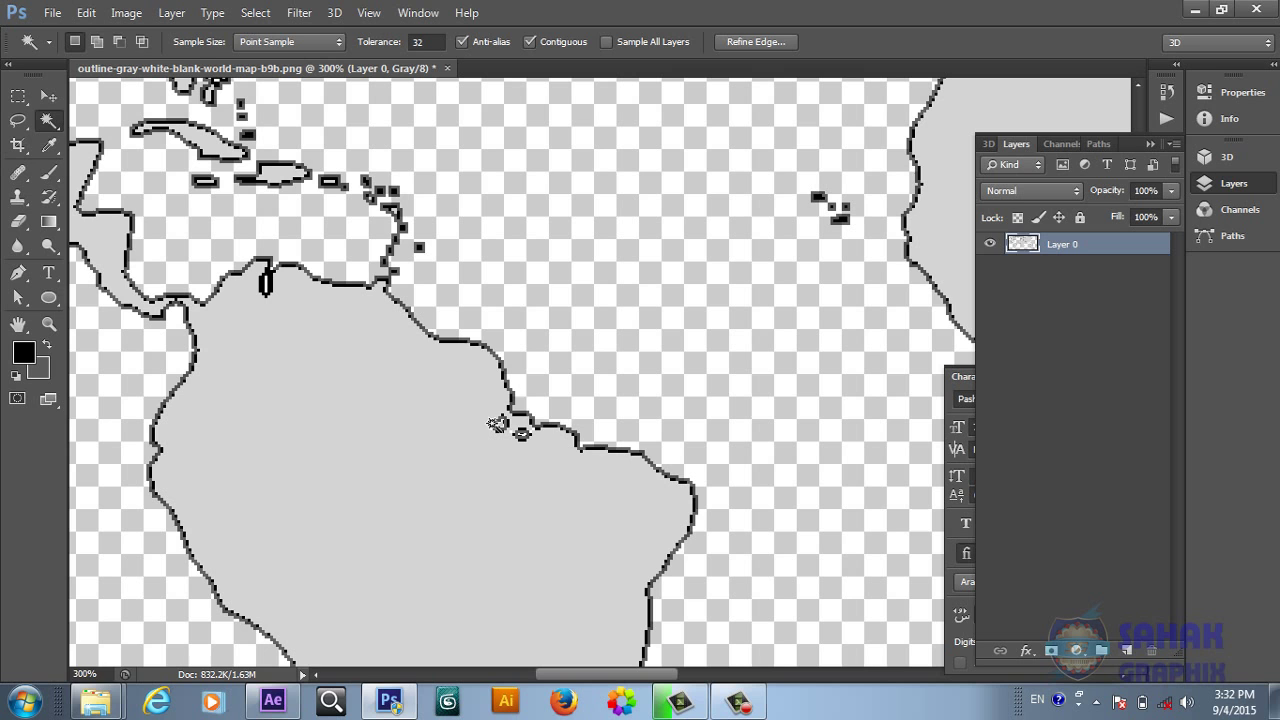
# Pan up to the Great Lakes and select the small eastern lake and Lake Erie
pyautogui.press('h')
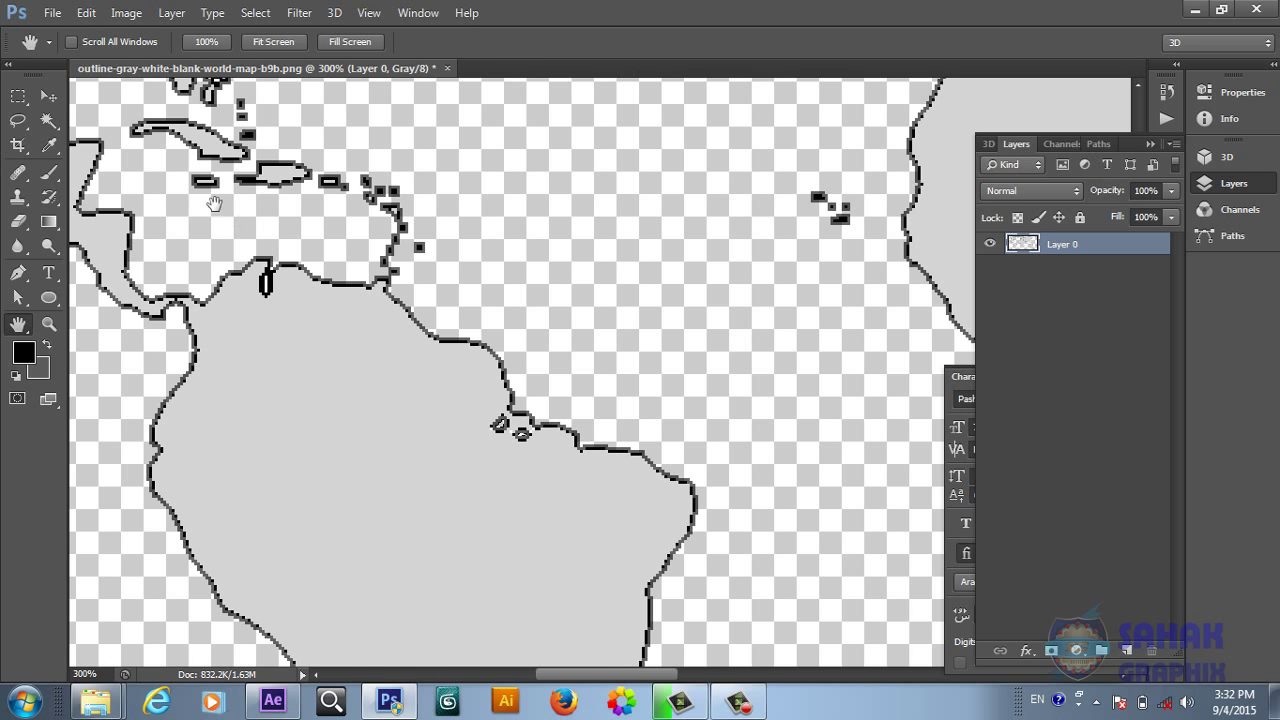
pyautogui.moveTo(190, 195); pyautogui.dragTo(297, 457)
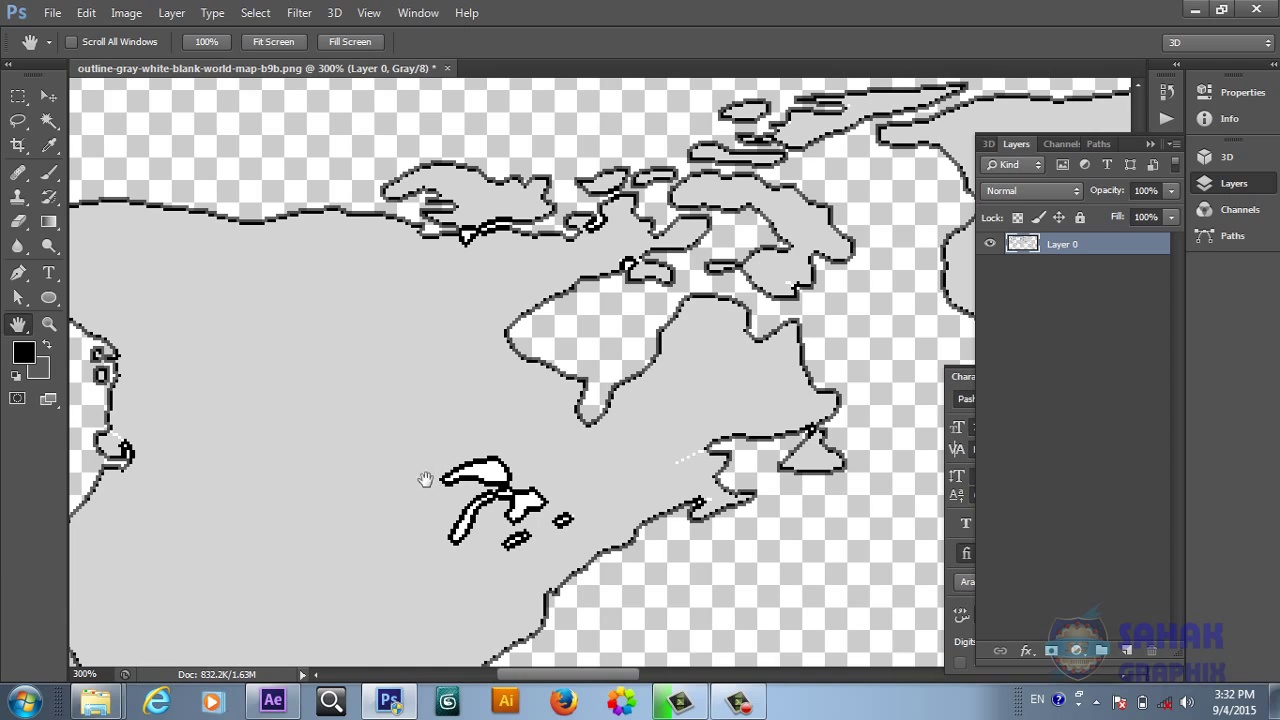
pyautogui.click(48, 120)
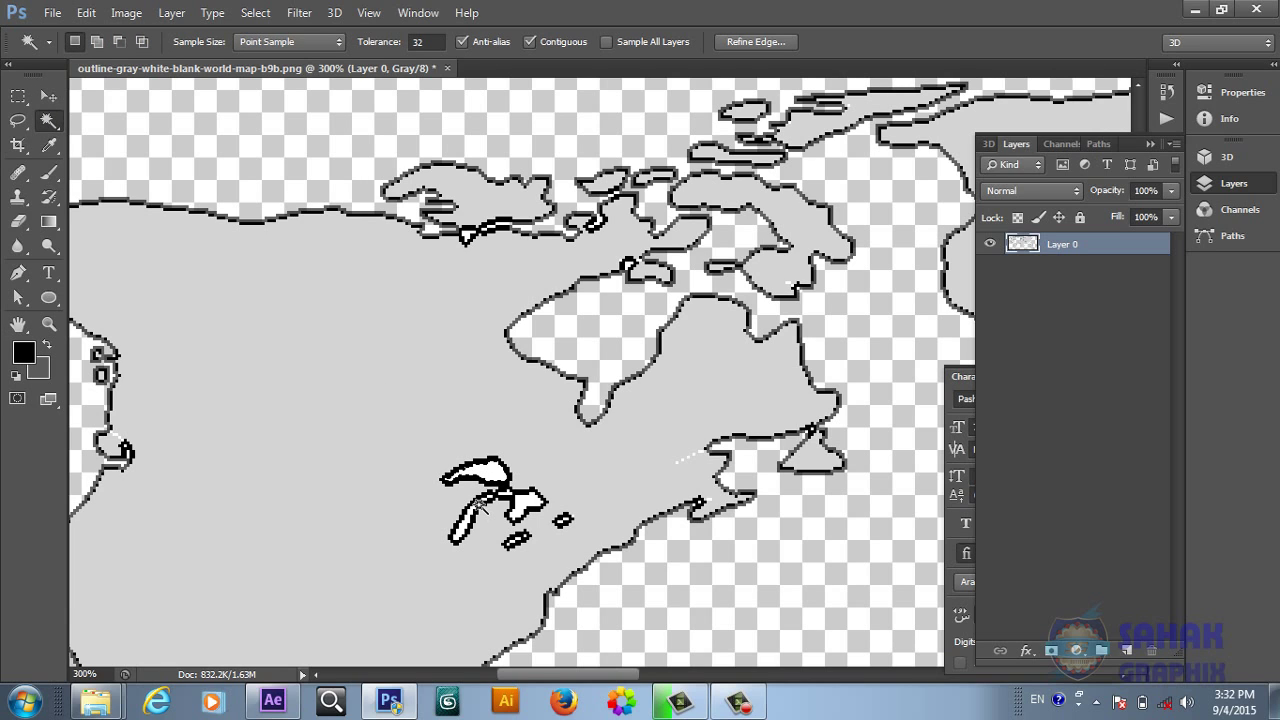
pyautogui.press('shift')
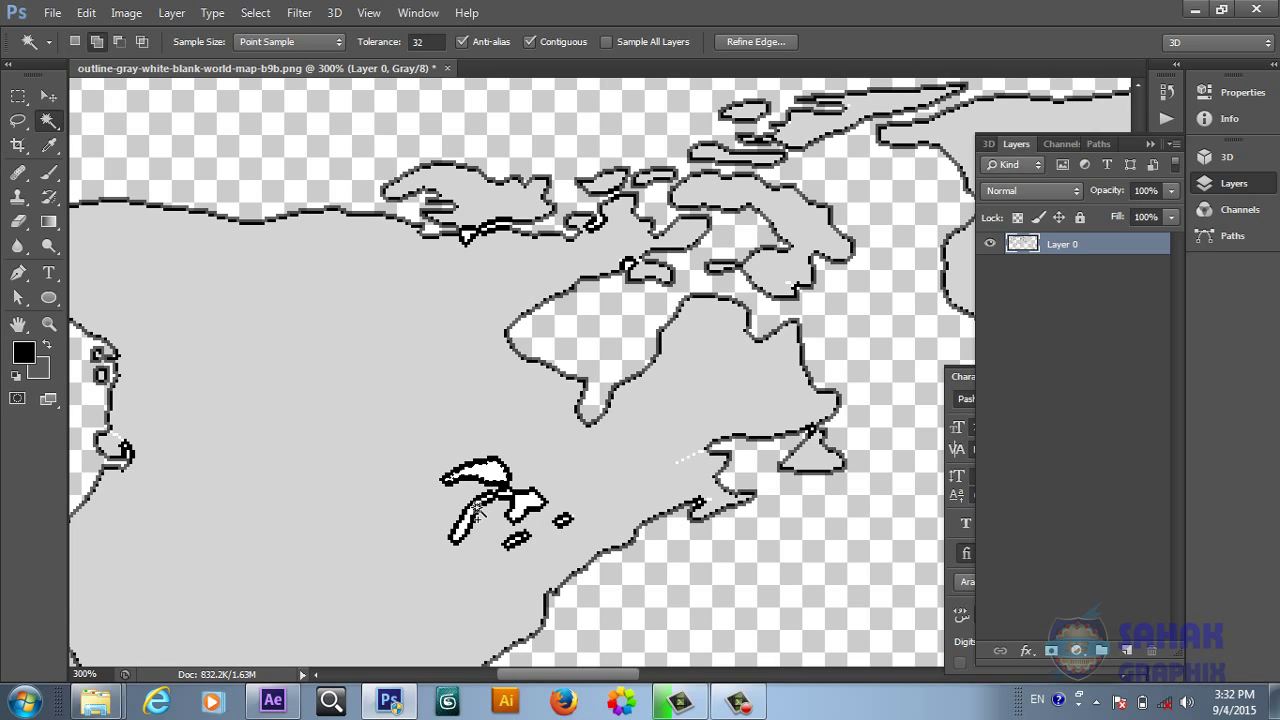
pyautogui.keyDown('shift'); pyautogui.click(563, 522); pyautogui.keyUp('shift')
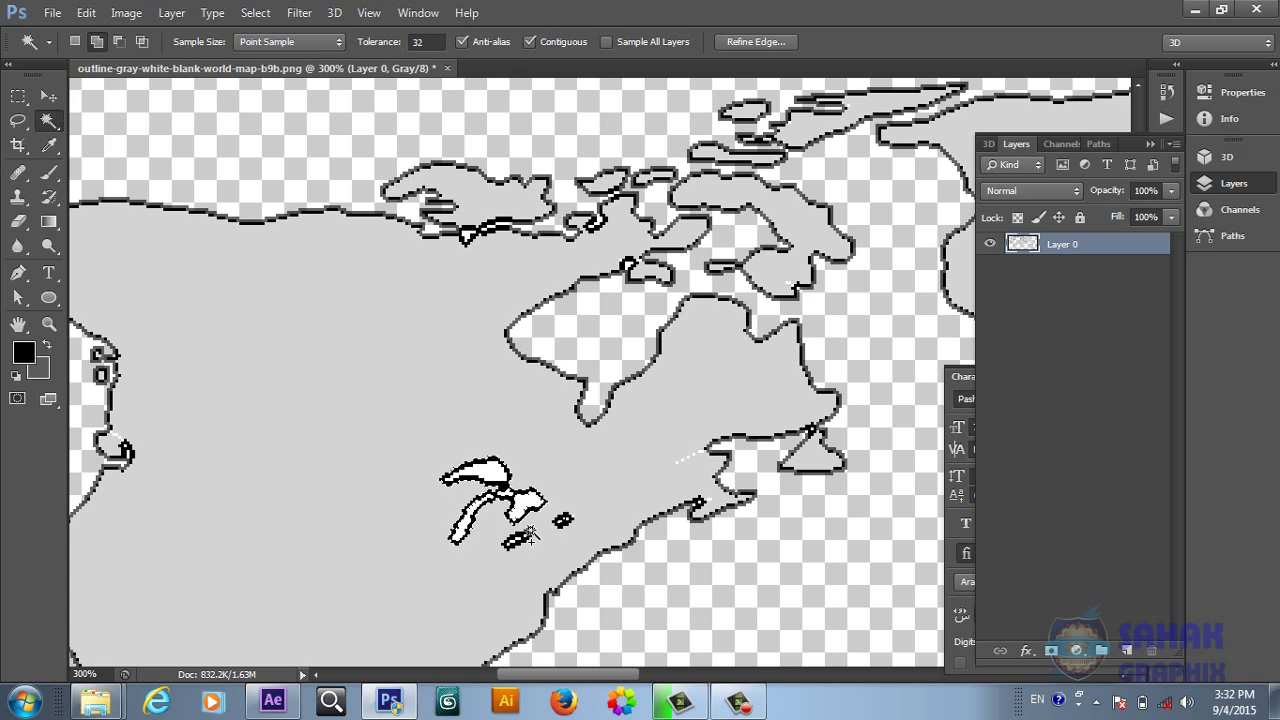
pyautogui.keyDown('shift'); pyautogui.click(519, 541); pyautogui.keyUp('shift')
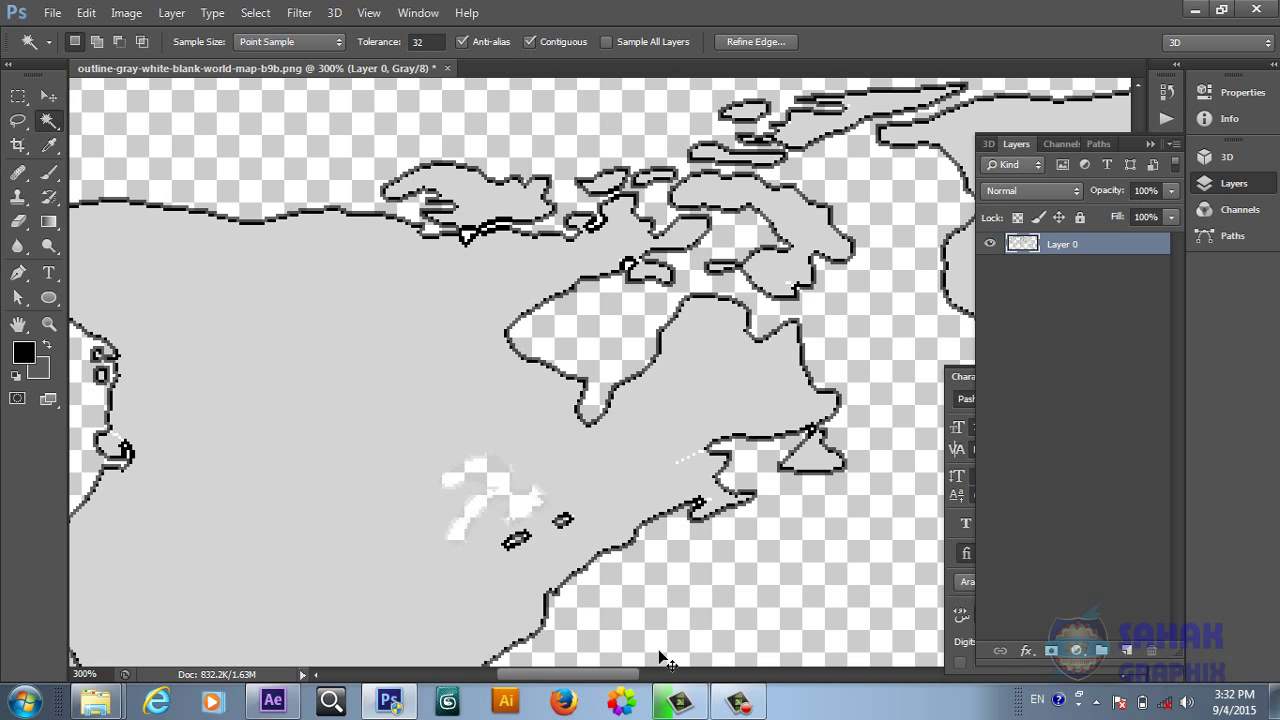
pyautogui.hotkey('ctrl', 'd')
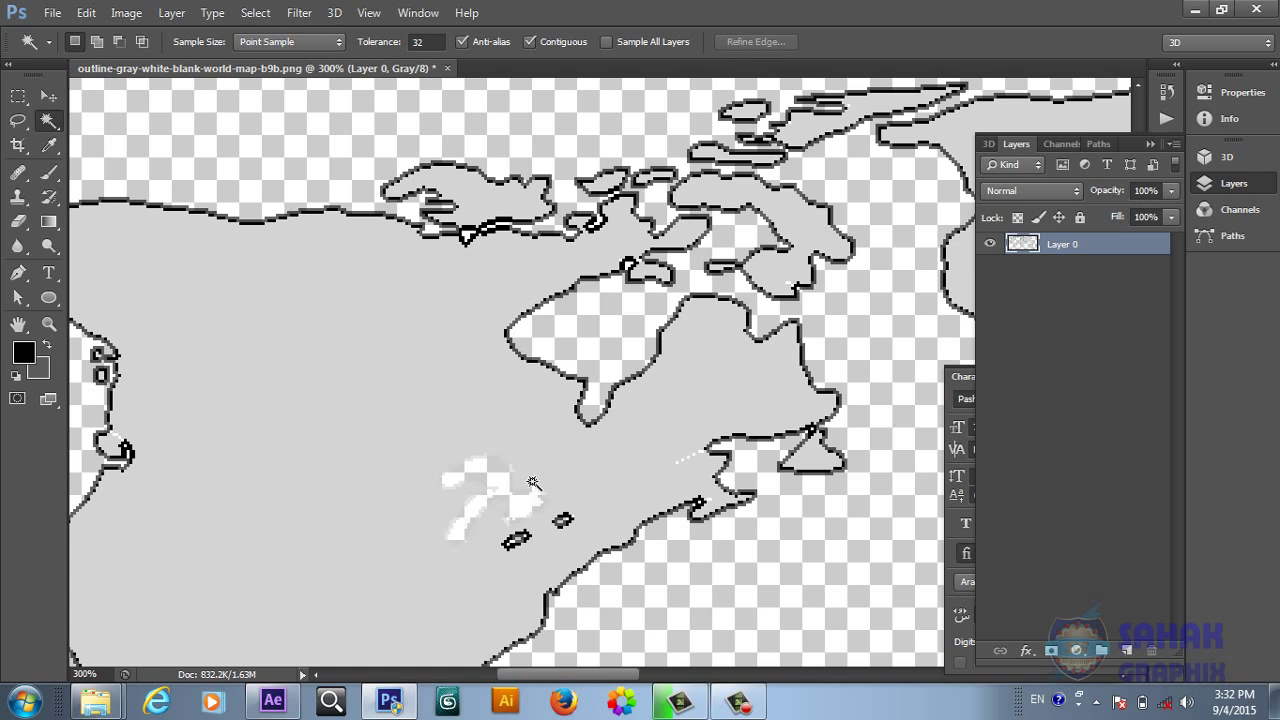
# Select the Lake Superior, Erie and Ontario interiors, then return the map to 100%
pyautogui.click(533, 483)
pyautogui.hotkey('ctrl', 'd')
pyautogui.click(533, 494)
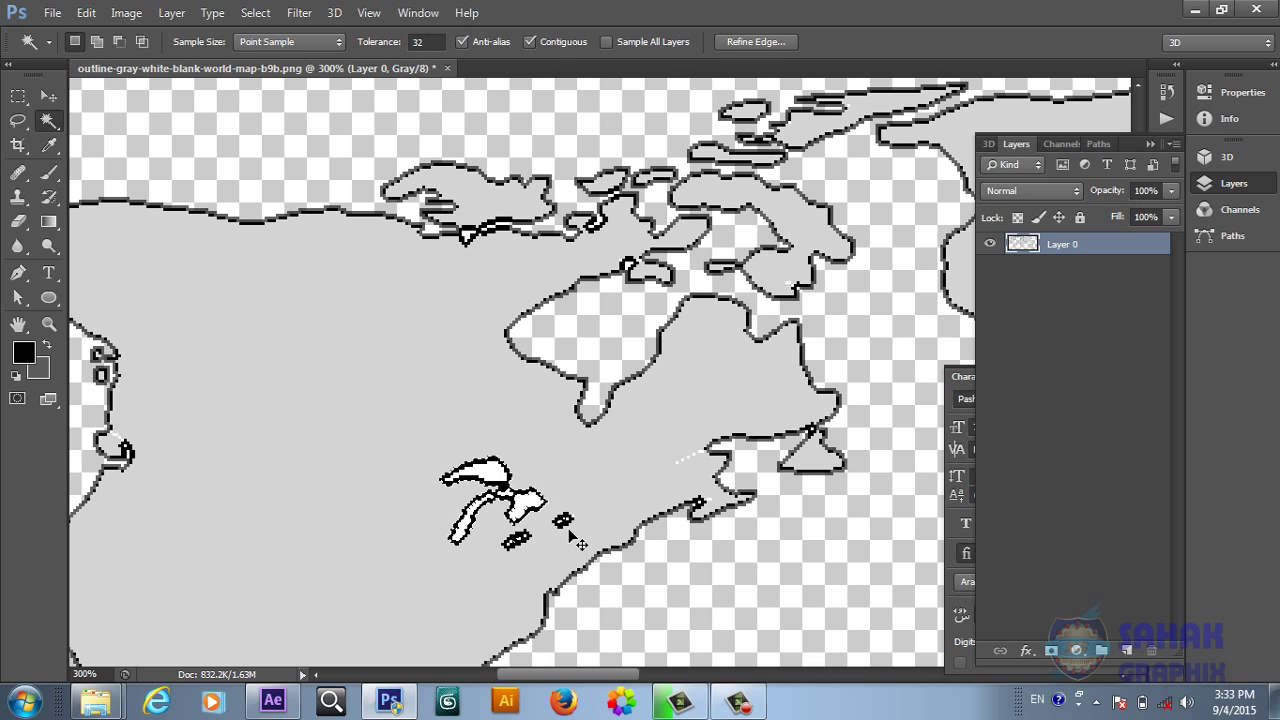
pyautogui.hotkey('ctrl', 'd')
pyautogui.click(536, 504)
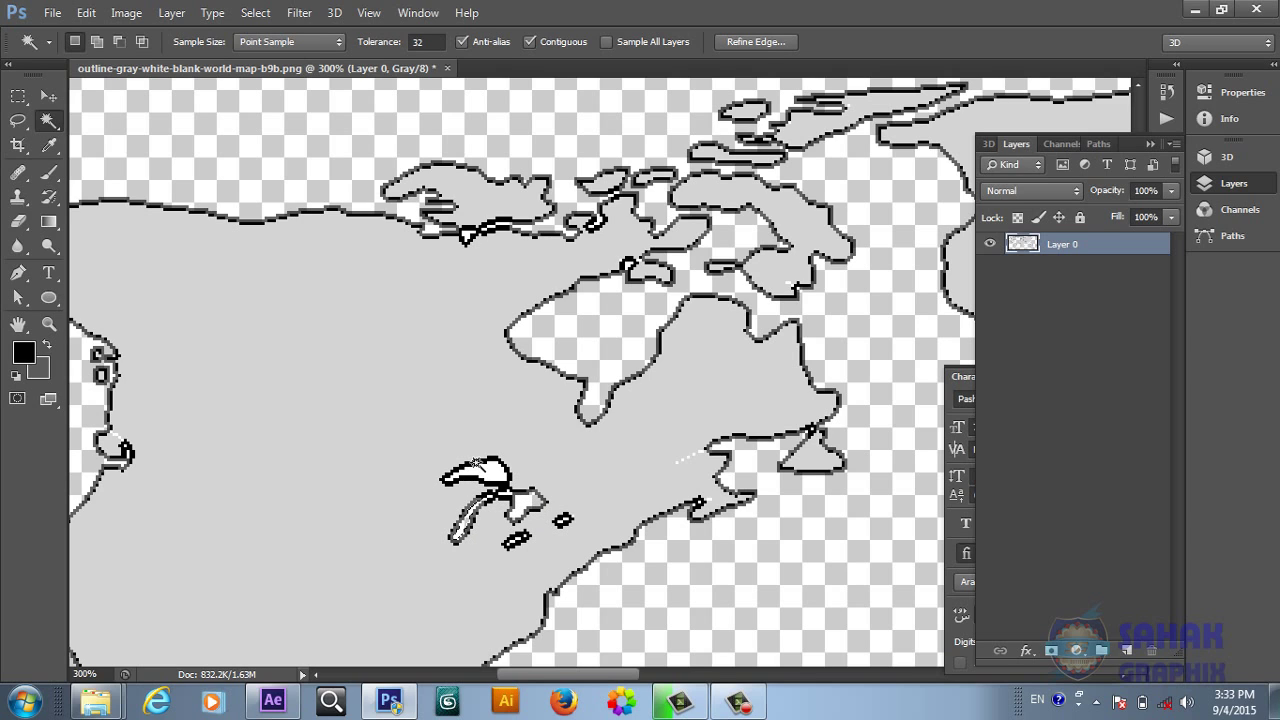
pyautogui.click(485, 468)
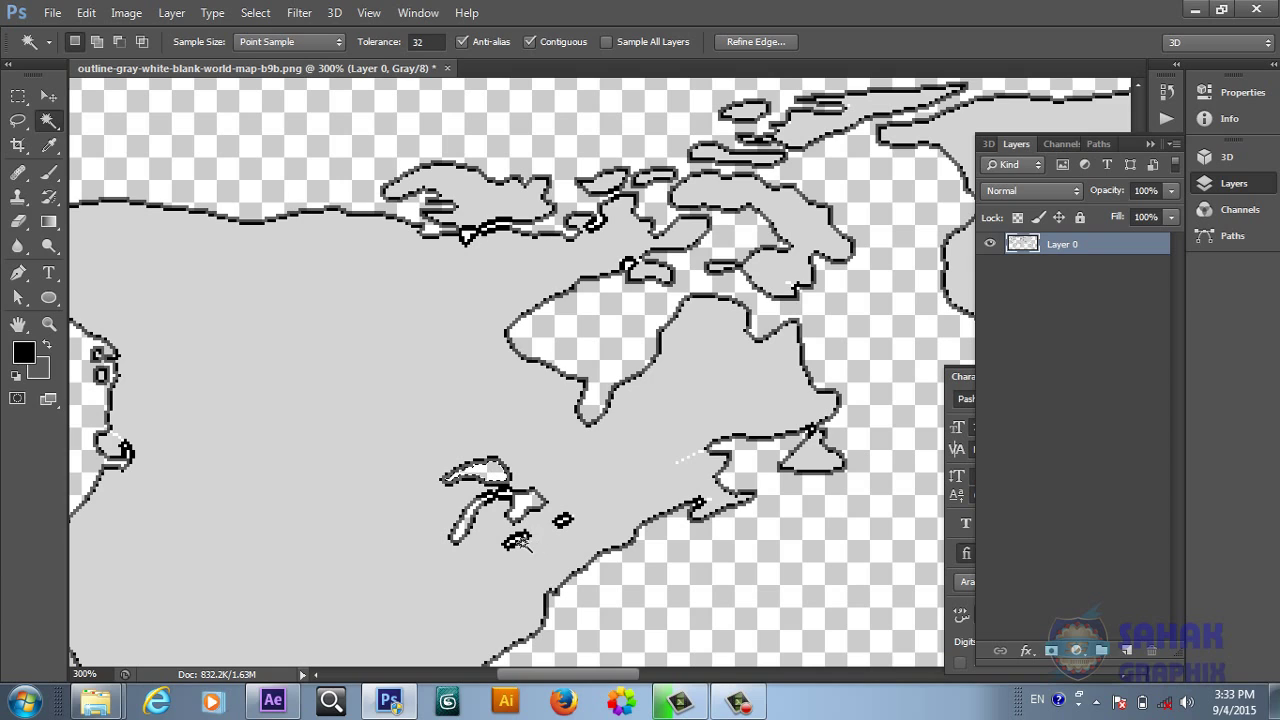
pyautogui.keyDown('shift'); pyautogui.click(516, 540); pyautogui.keyUp('shift')
pyautogui.keyDown('shift'); pyautogui.click(564, 521); pyautogui.keyUp('shift')
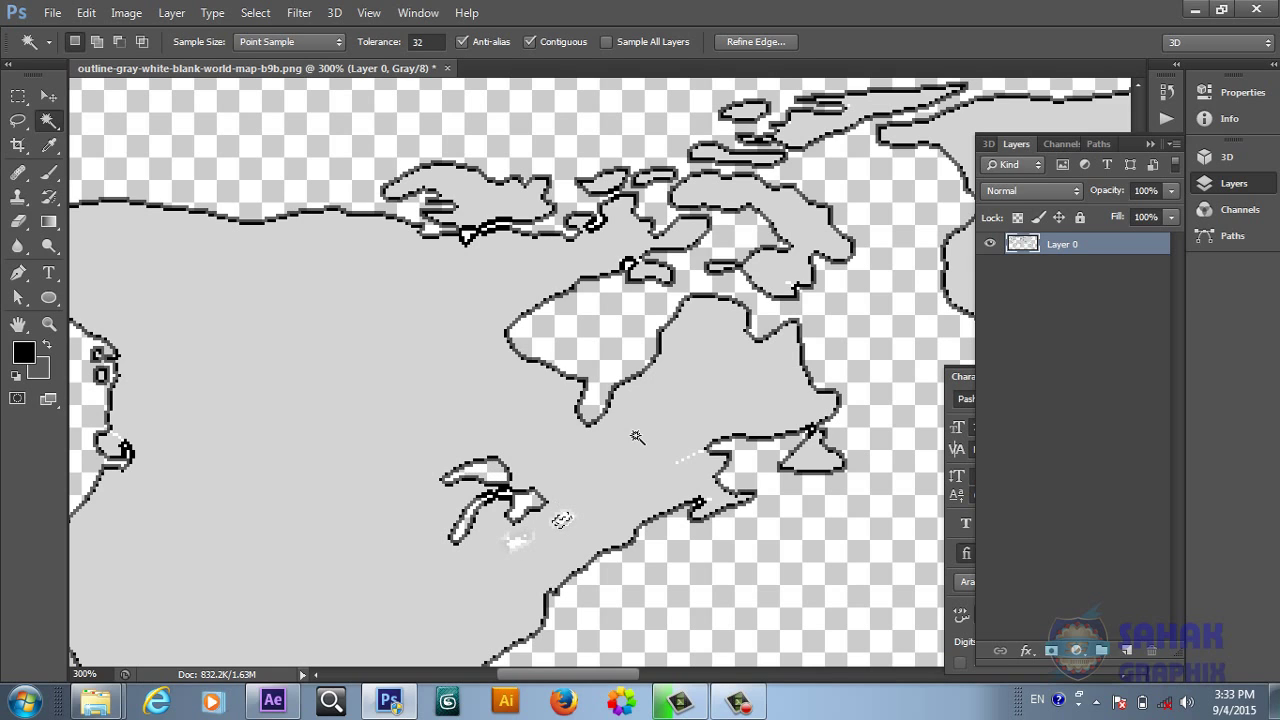
pyautogui.hotkey('ctrl', 'd')
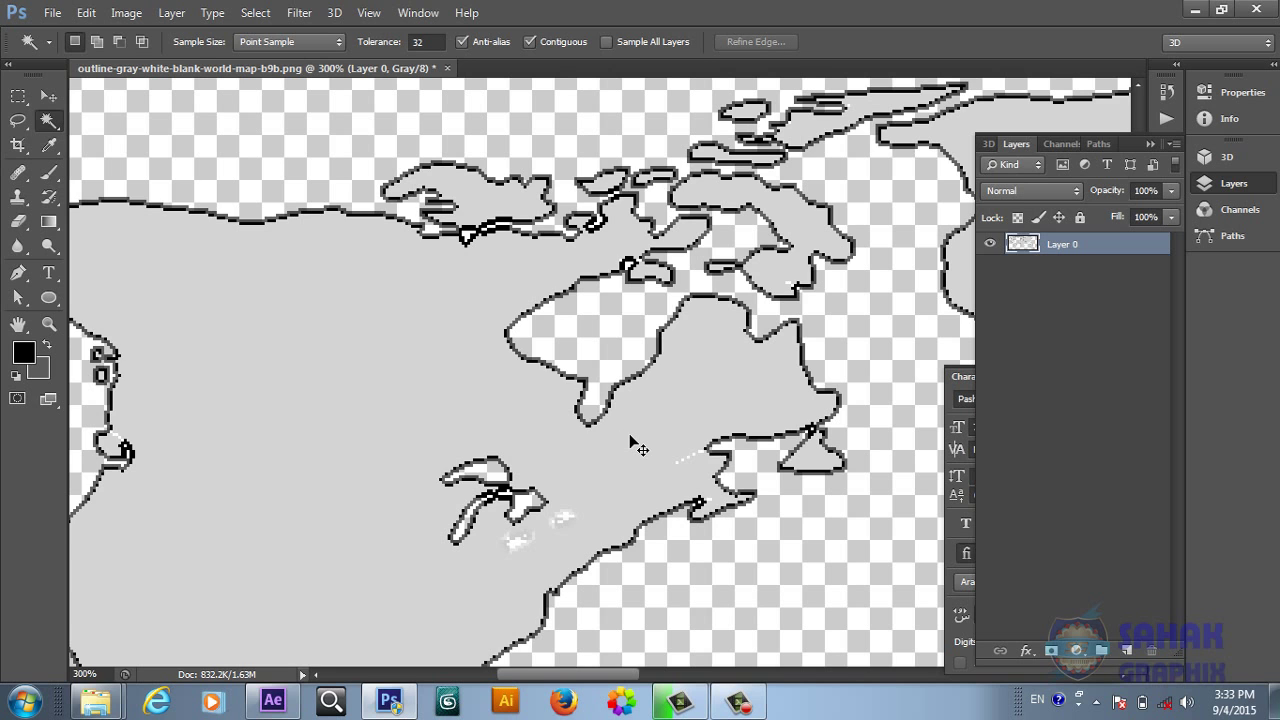
pyautogui.hotkey('ctrl', '-')
pyautogui.hotkey('ctrl', '-')
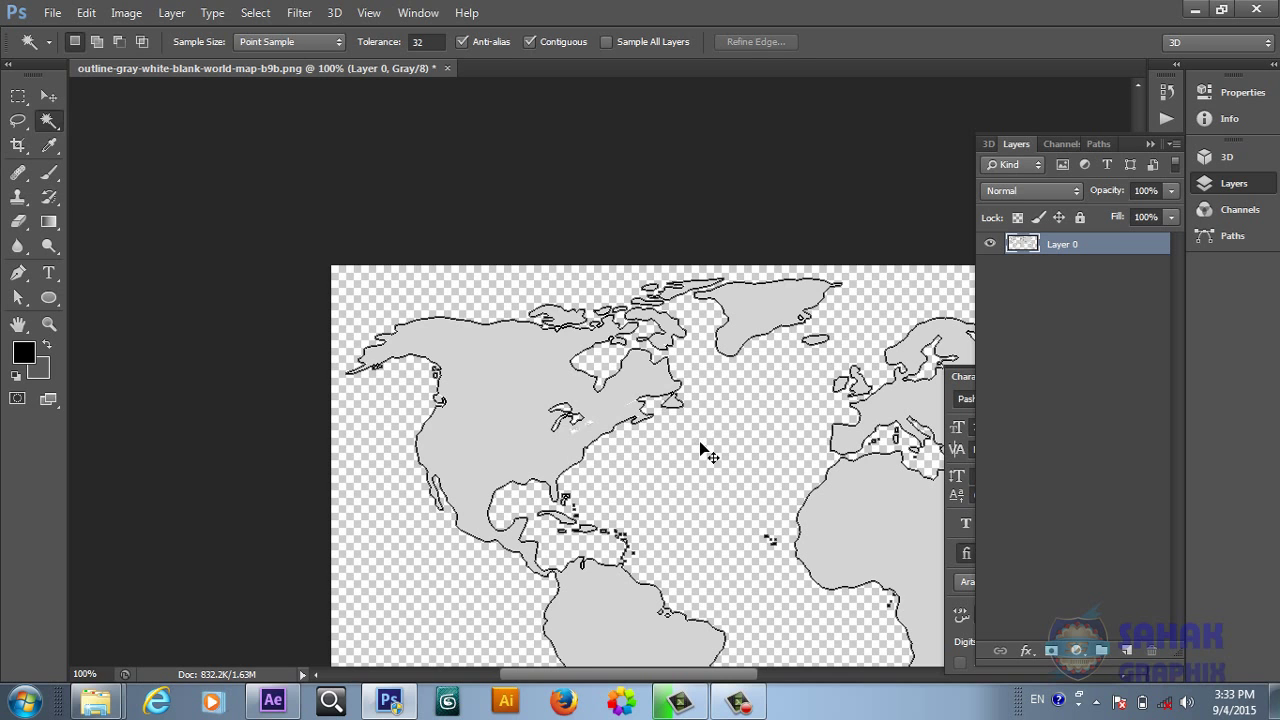
pyautogui.hotkey('ctrl', '+')
pyautogui.hotkey('ctrl', '+')
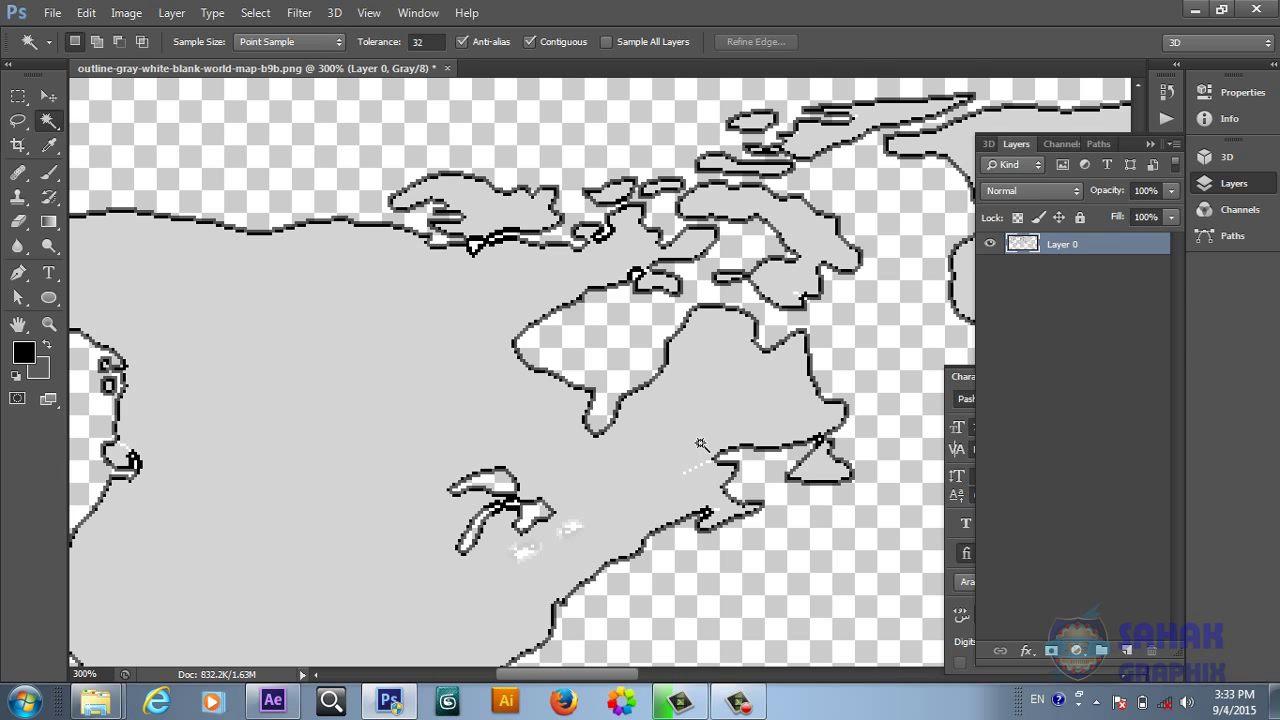
pyautogui.press('h')
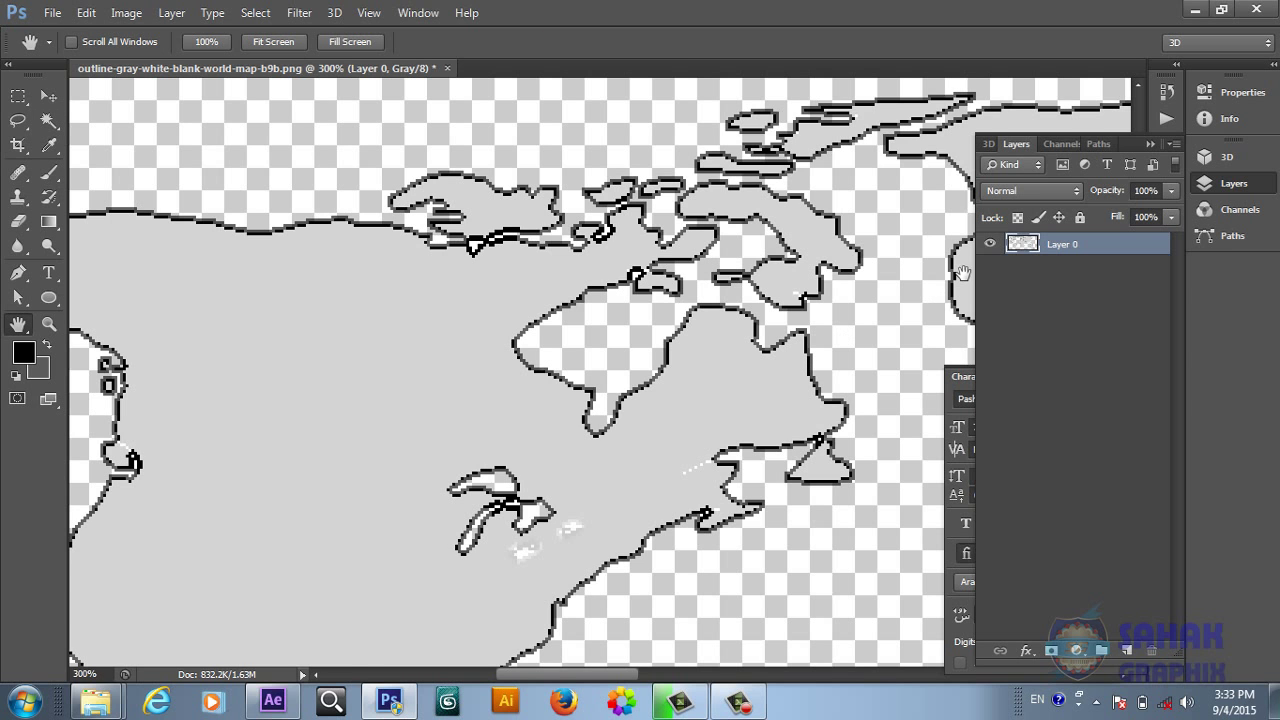
pyautogui.moveTo(895, 273); pyautogui.dragTo(204, 342)
pyautogui.click(49, 120)
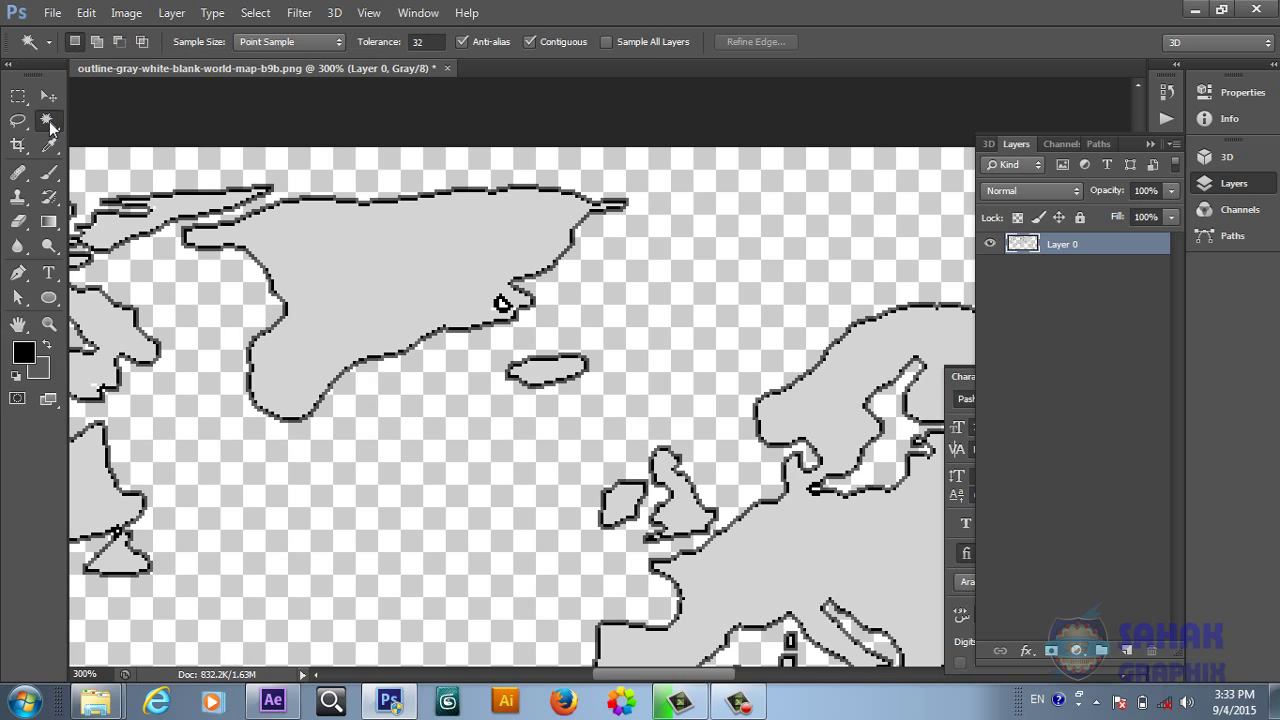
pyautogui.click(502, 304)
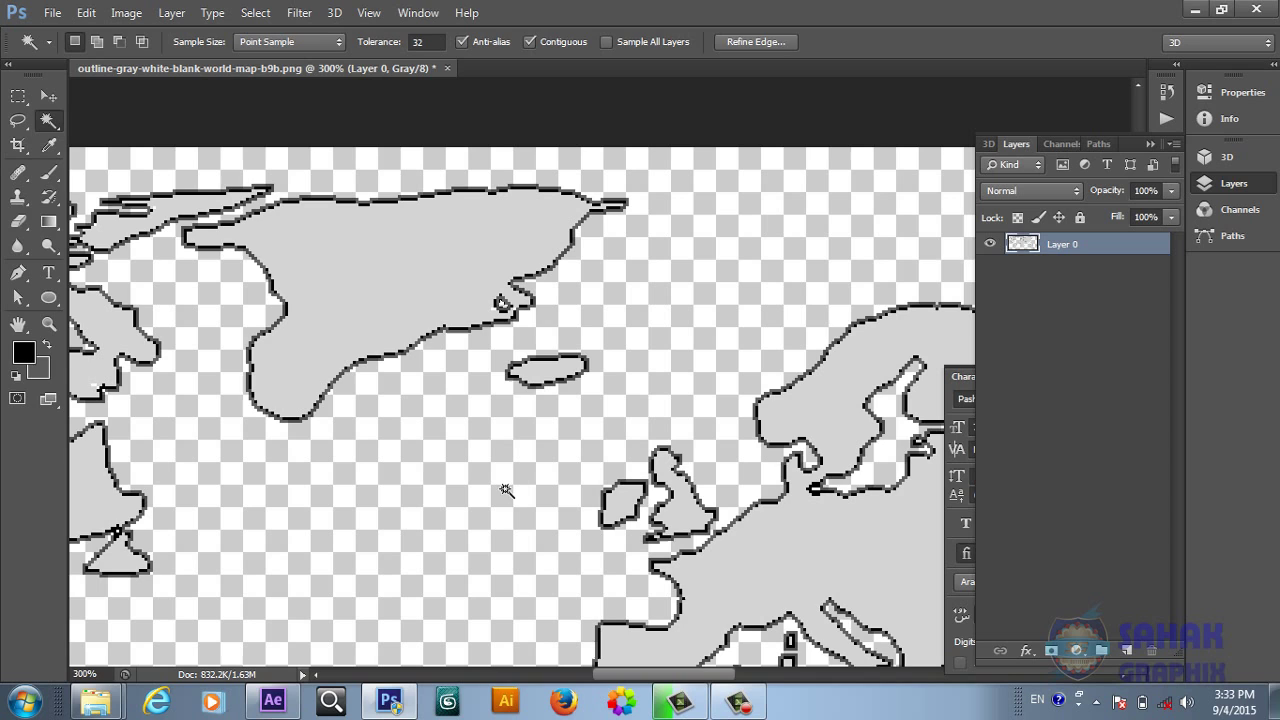
pyautogui.hotkey('ctrl', 'd')
pyautogui.hotkey('ctrl', '-')
pyautogui.hotkey('ctrl', '-')
pyautogui.hotkey('ctrl', '-')
pyautogui.hotkey('ctrl', '-')
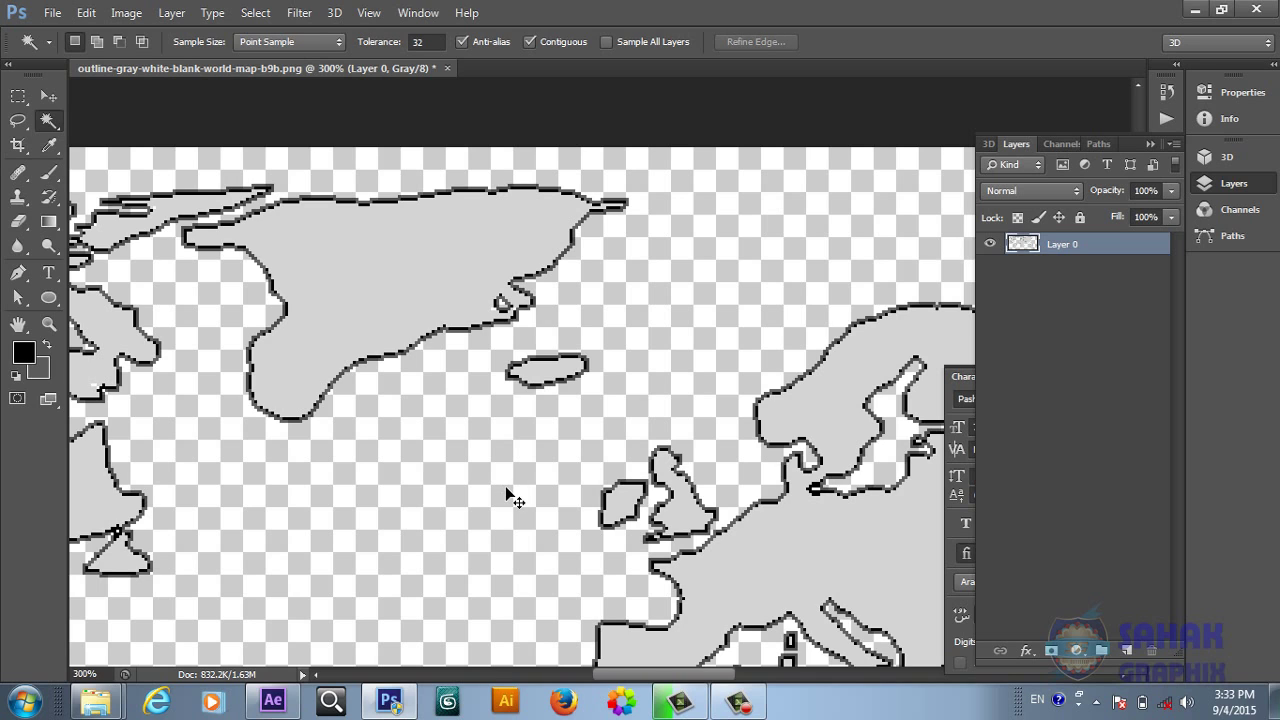
pyautogui.hotkey('ctrl', '-')
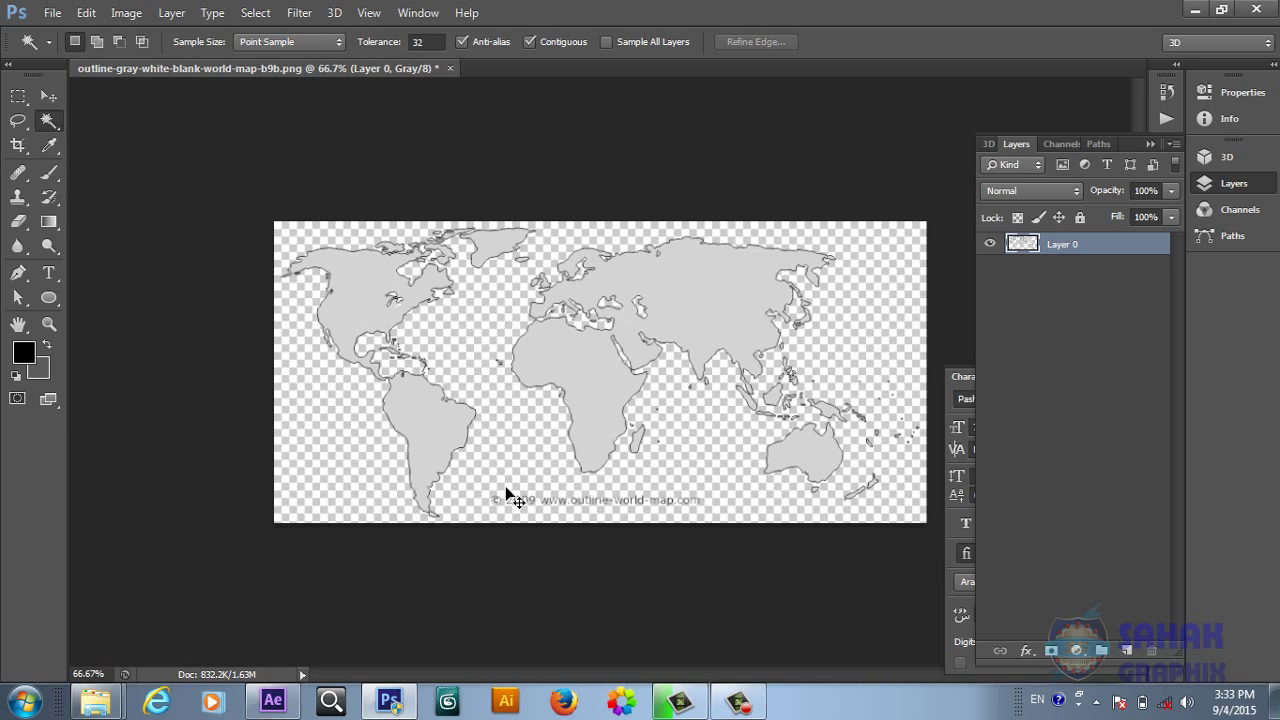
pyautogui.hotkey('ctrl', '+')
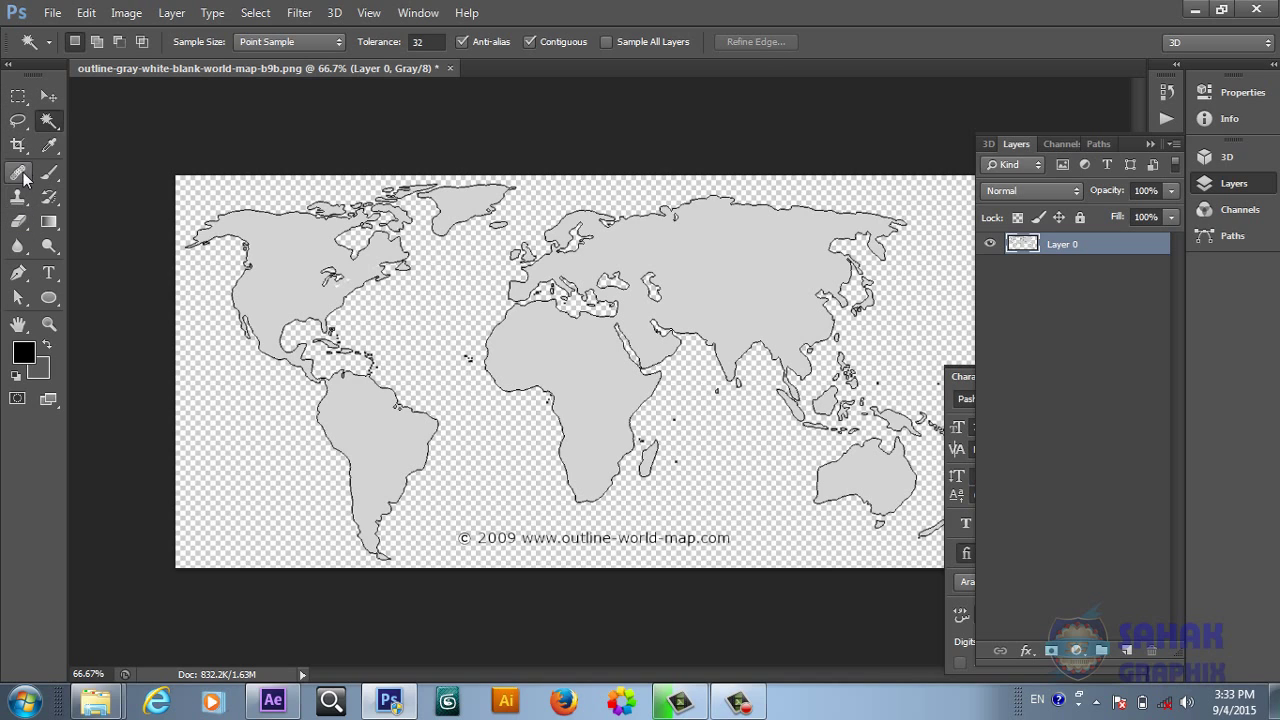
pyautogui.click(18, 222)
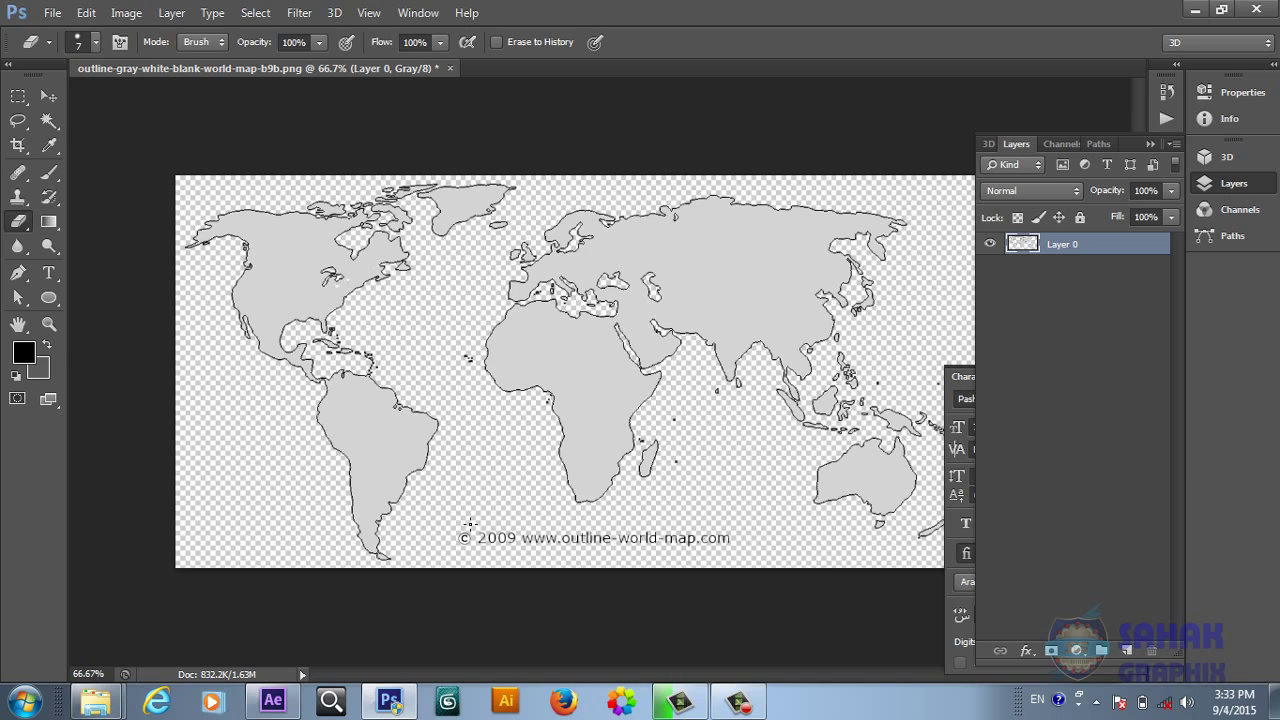
pyautogui.press(']')
pyautogui.press(']')
pyautogui.press(']')
pyautogui.press(']')
pyautogui.moveTo(458, 536); pyautogui.dragTo(758, 545)
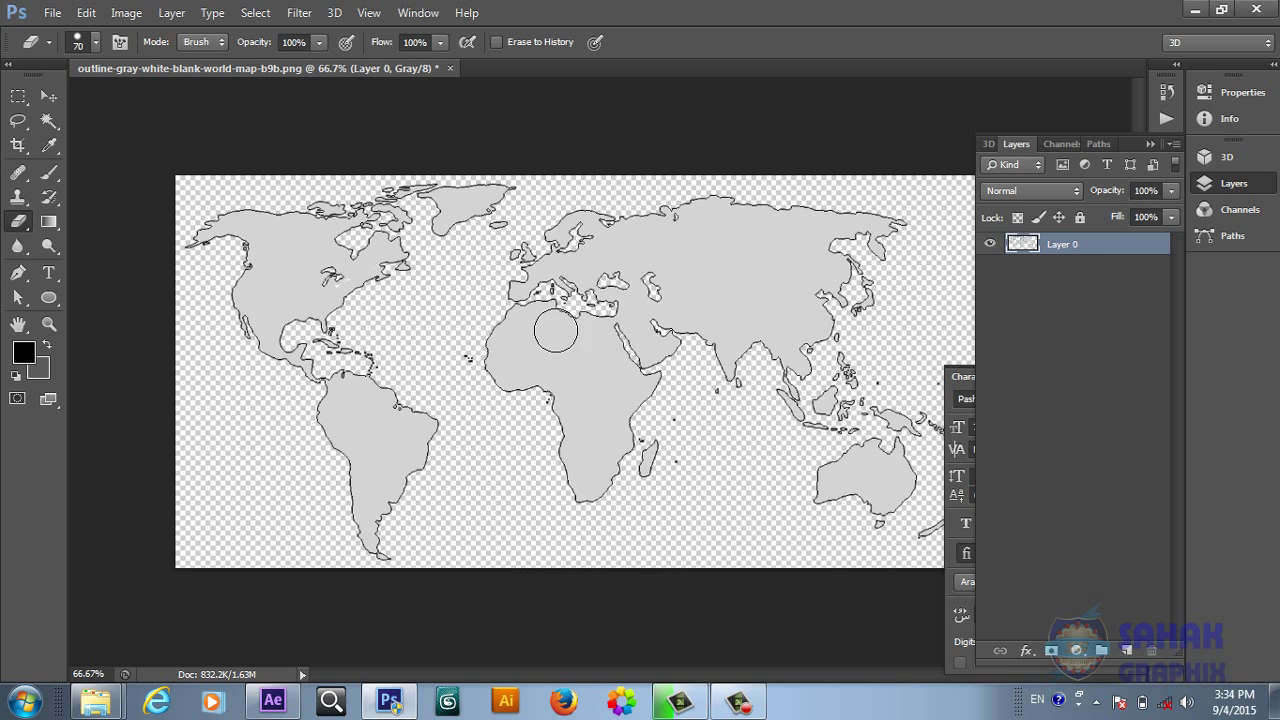
pyautogui.scroll(3, 584, 318)
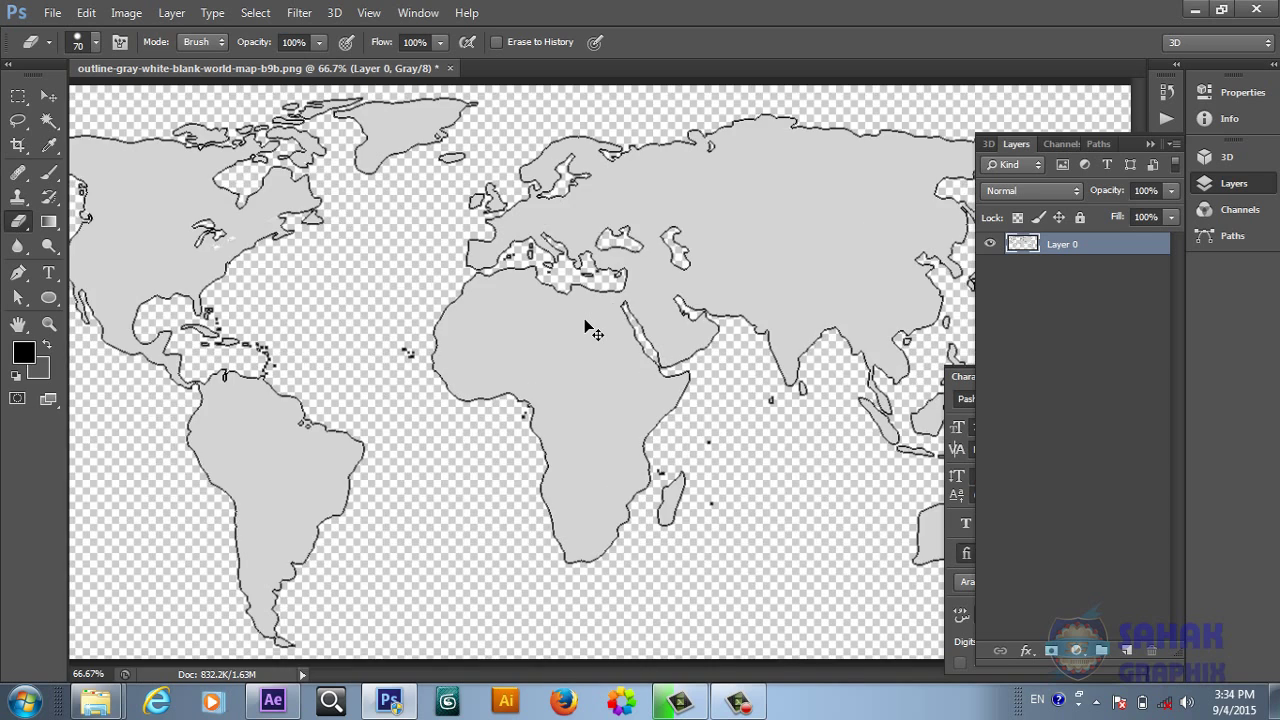
pyautogui.moveTo(584, 318)
pyautogui.mouseDown()
pyautogui.moveTo(703, 263)
pyautogui.moveTo(687, 285)
pyautogui.mouseUp()
# Undo the North Africa erase, load the map's pixels as a selection and contract it by 2 px
pyautogui.hotkey('ctrl', 'z')
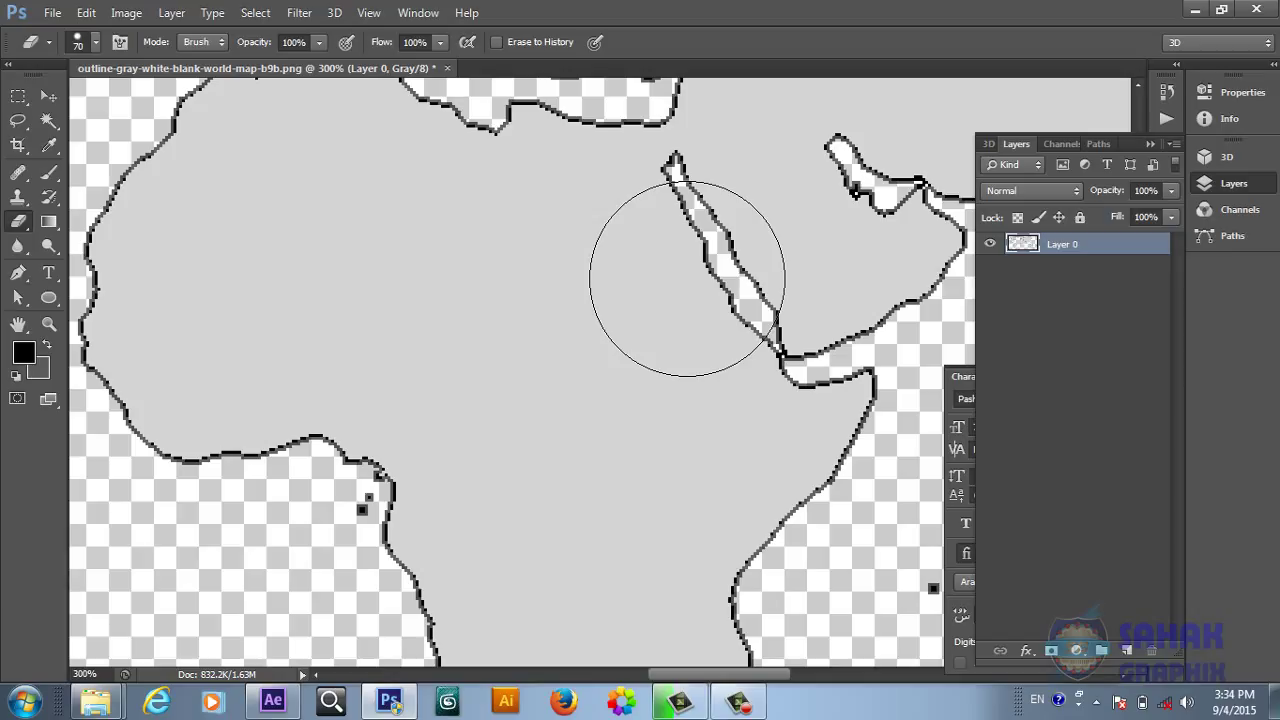
pyautogui.press('v')
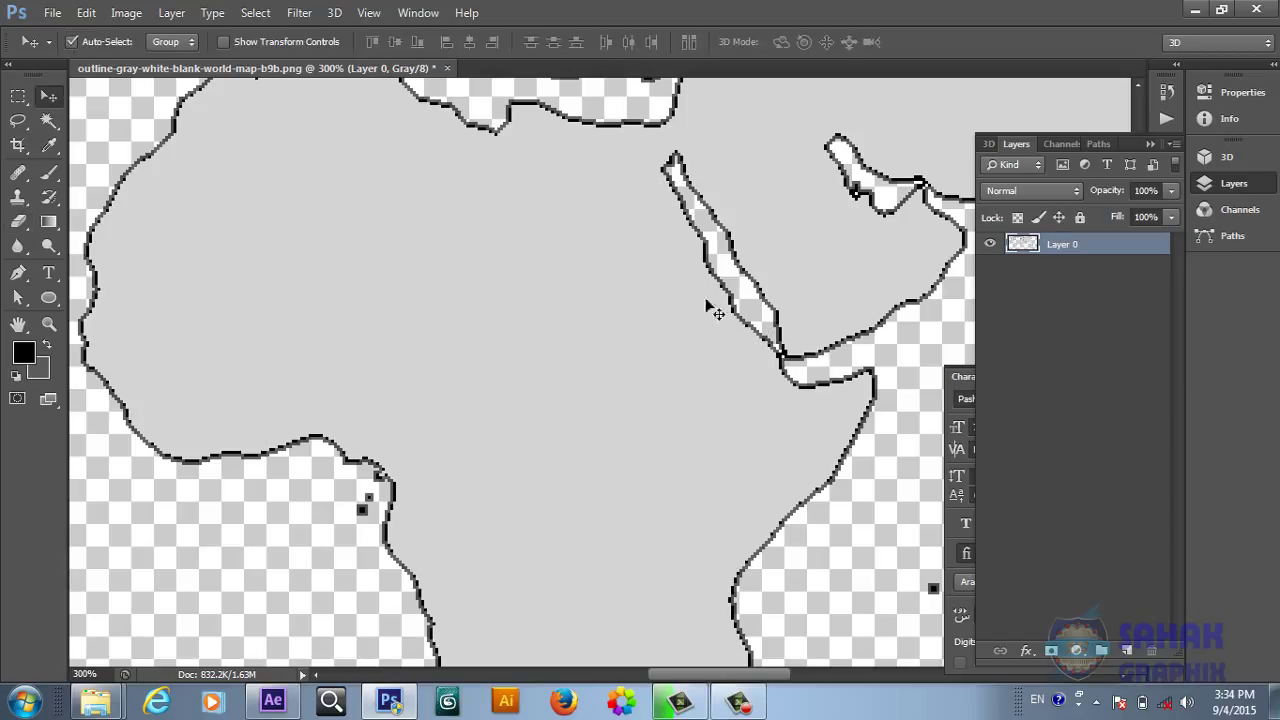
pyautogui.keyDown('ctrl'); pyautogui.click(1024, 244); pyautogui.keyUp('ctrl')
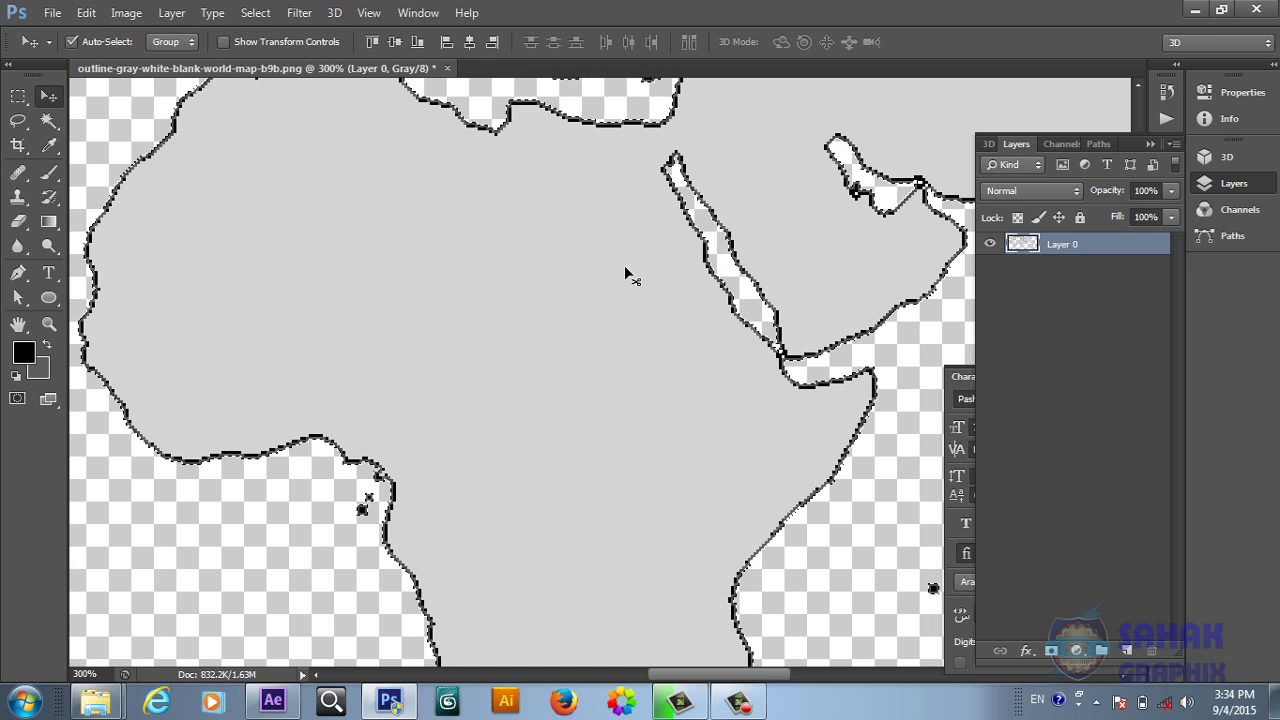
pyautogui.click(260, 16)
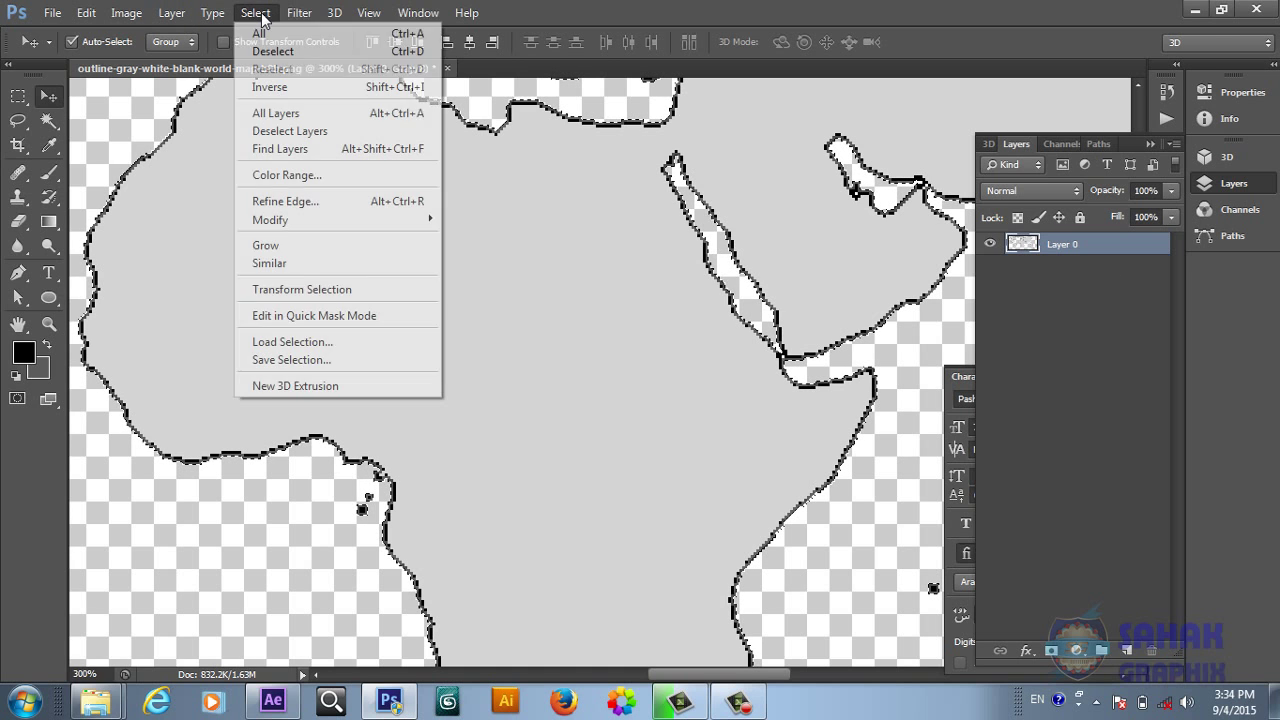
pyautogui.moveTo(304, 226)
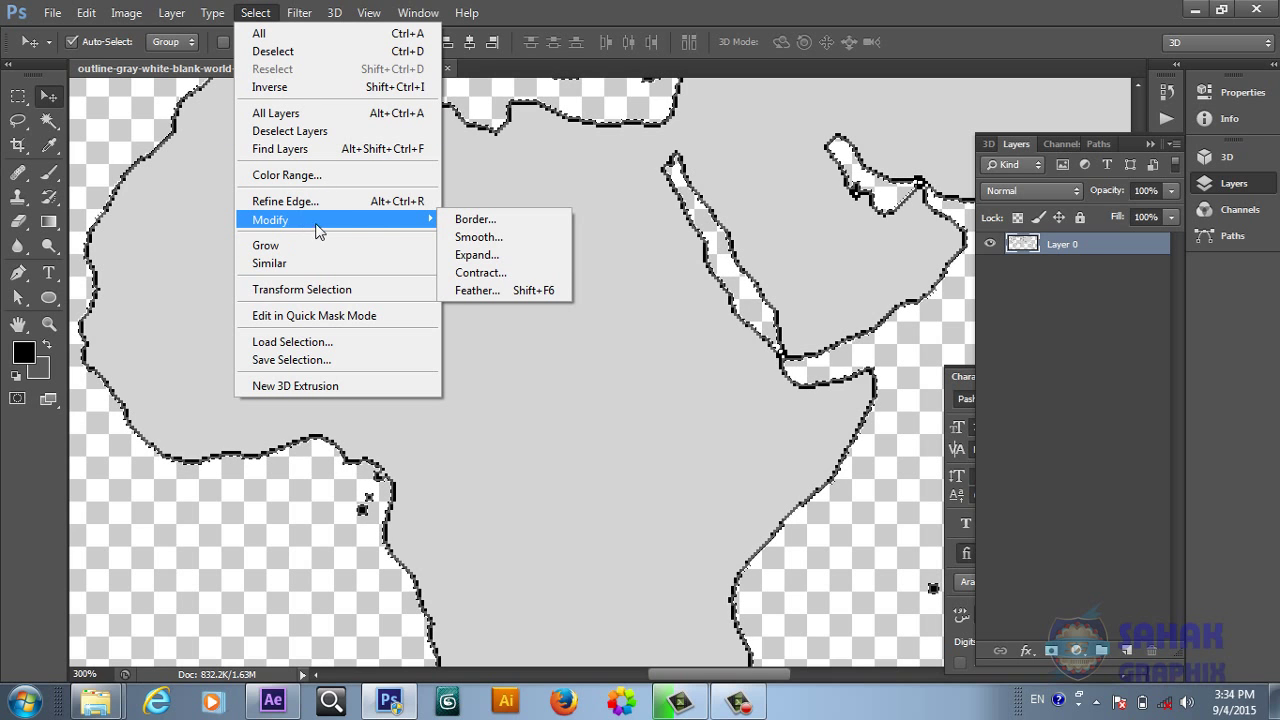
pyautogui.click(499, 279)
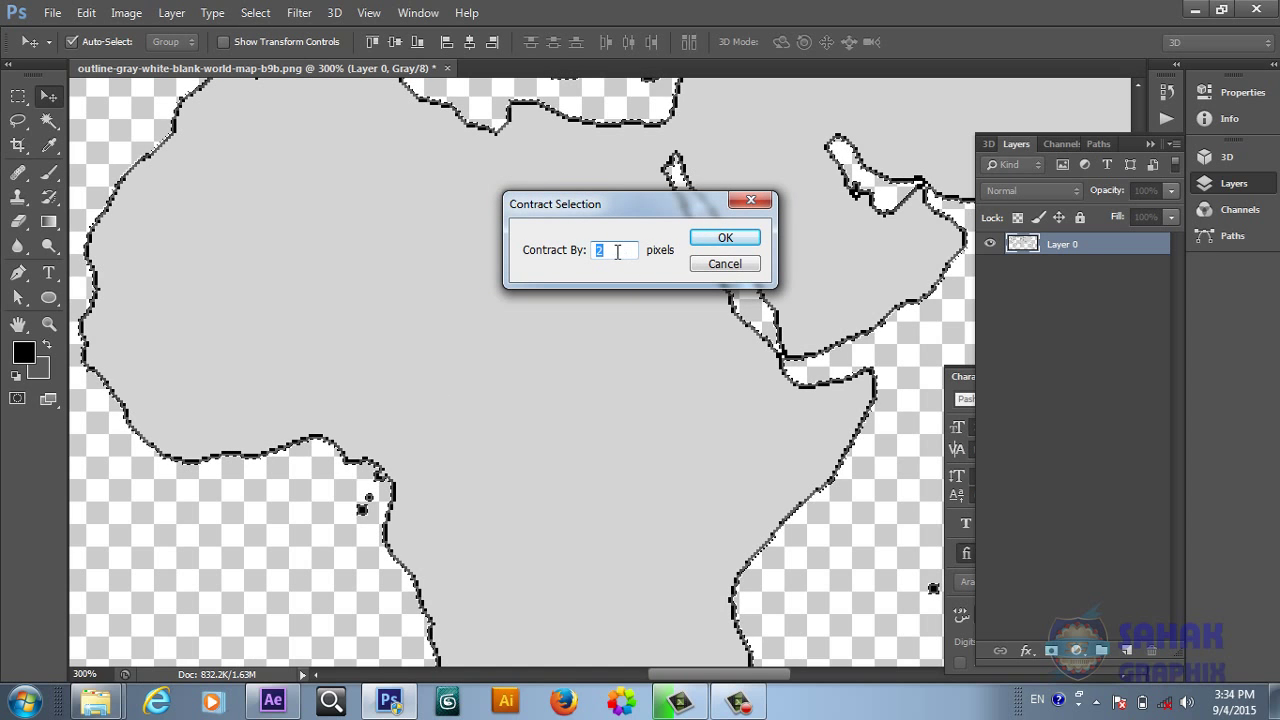
pyautogui.click(707, 243)
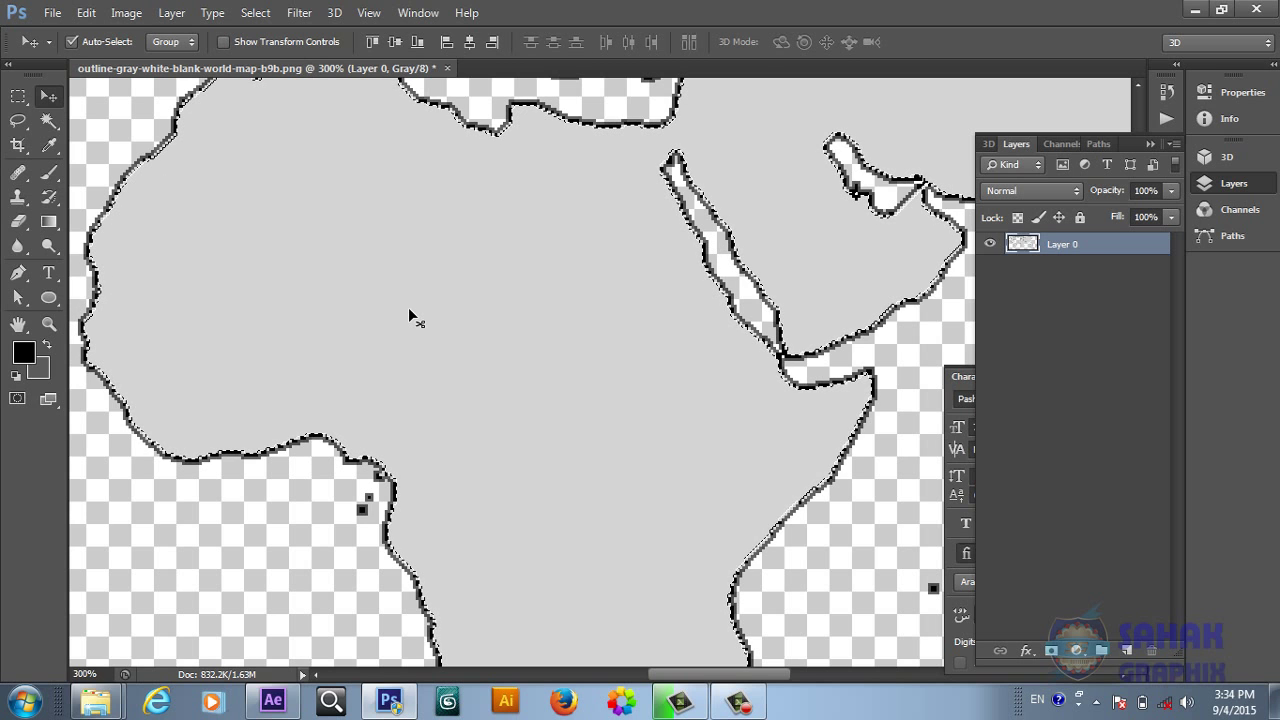
# Invert the selection and delete the black coastline outline pixels
pyautogui.click(268, 15)
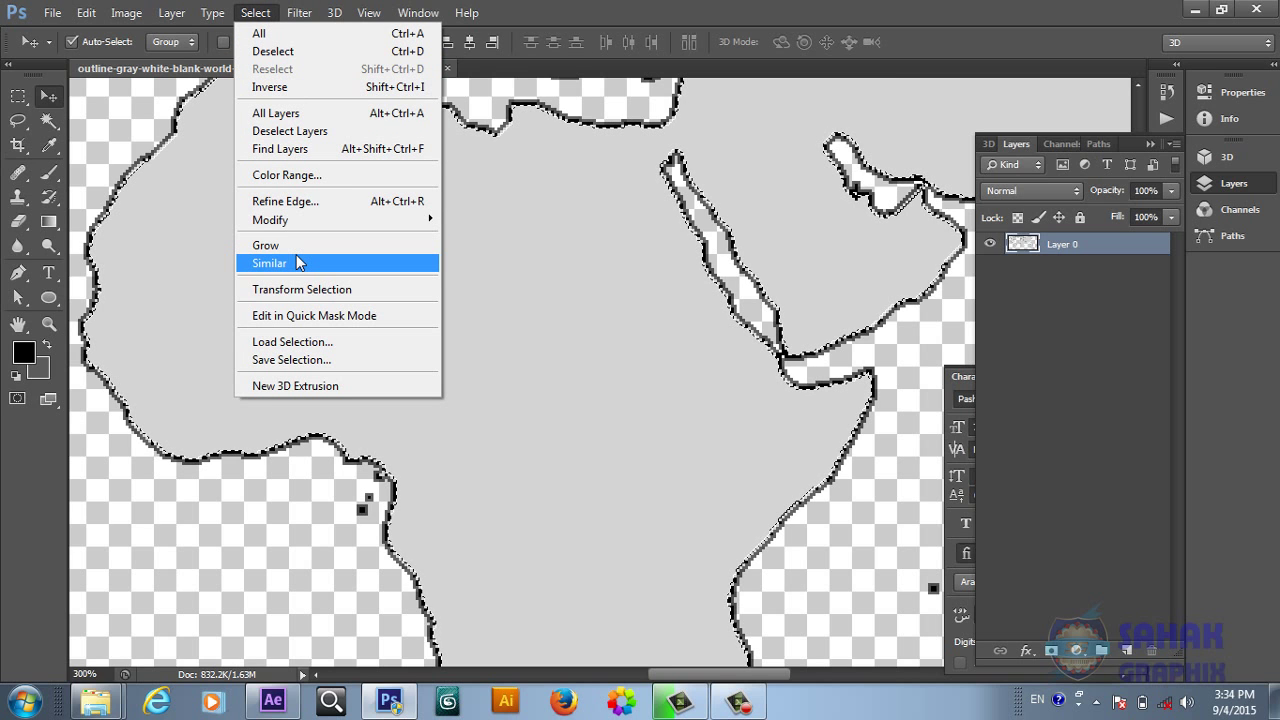
pyautogui.click(293, 90)
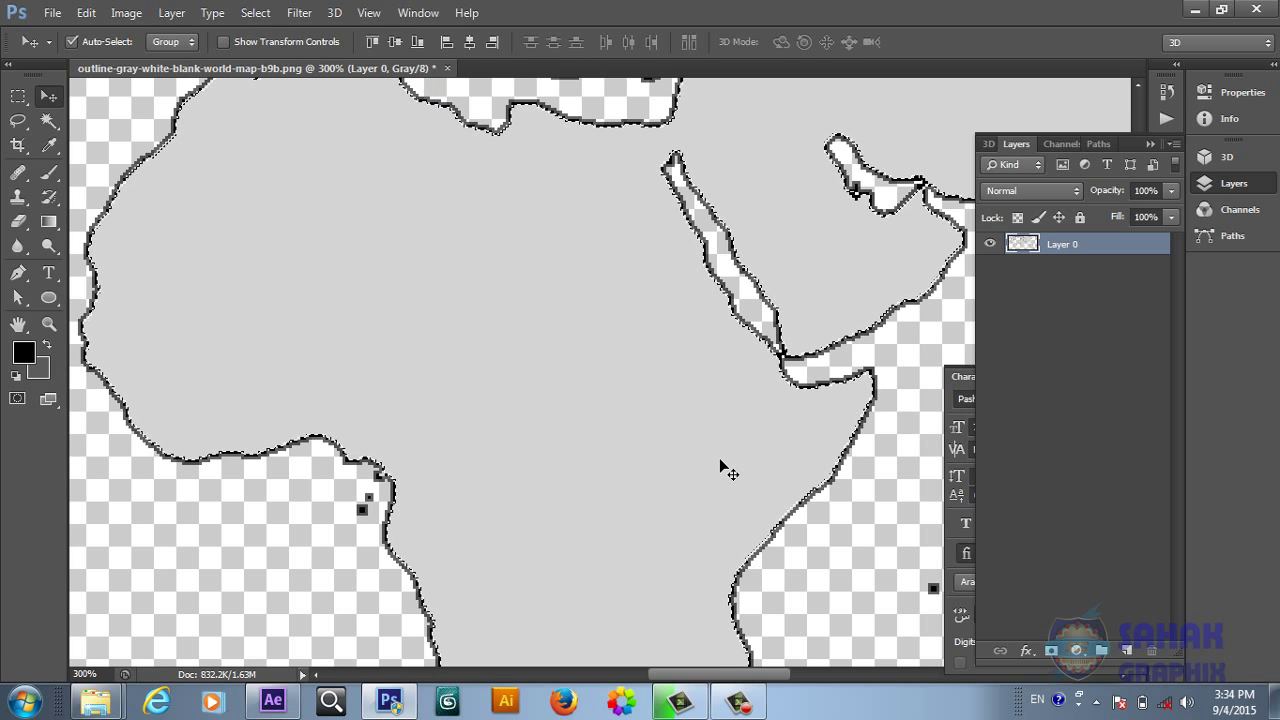
pyautogui.press('Delete')
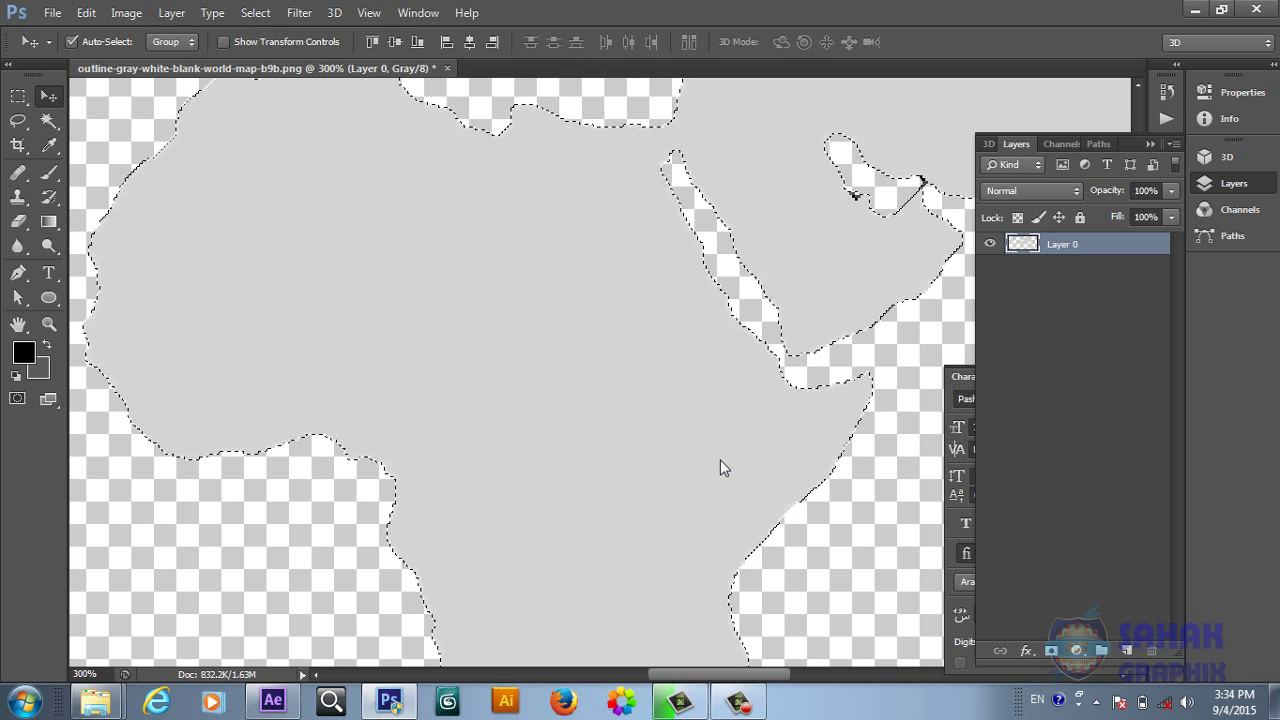
pyautogui.hotkey('ctrl', '-')
pyautogui.hotkey('ctrl', '-')
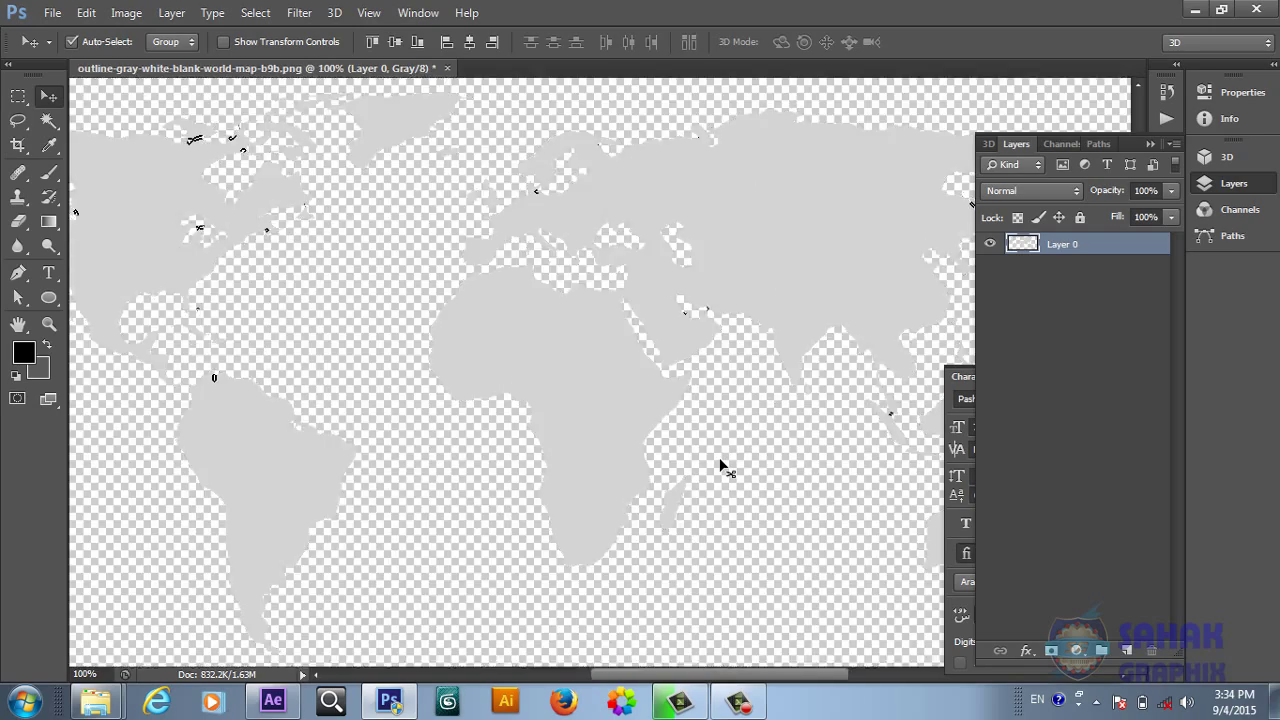
# Deselect, inspect the cleaned African and European coastlines up close, then zoom out to 50%
pyautogui.hotkey('ctrl', '-')
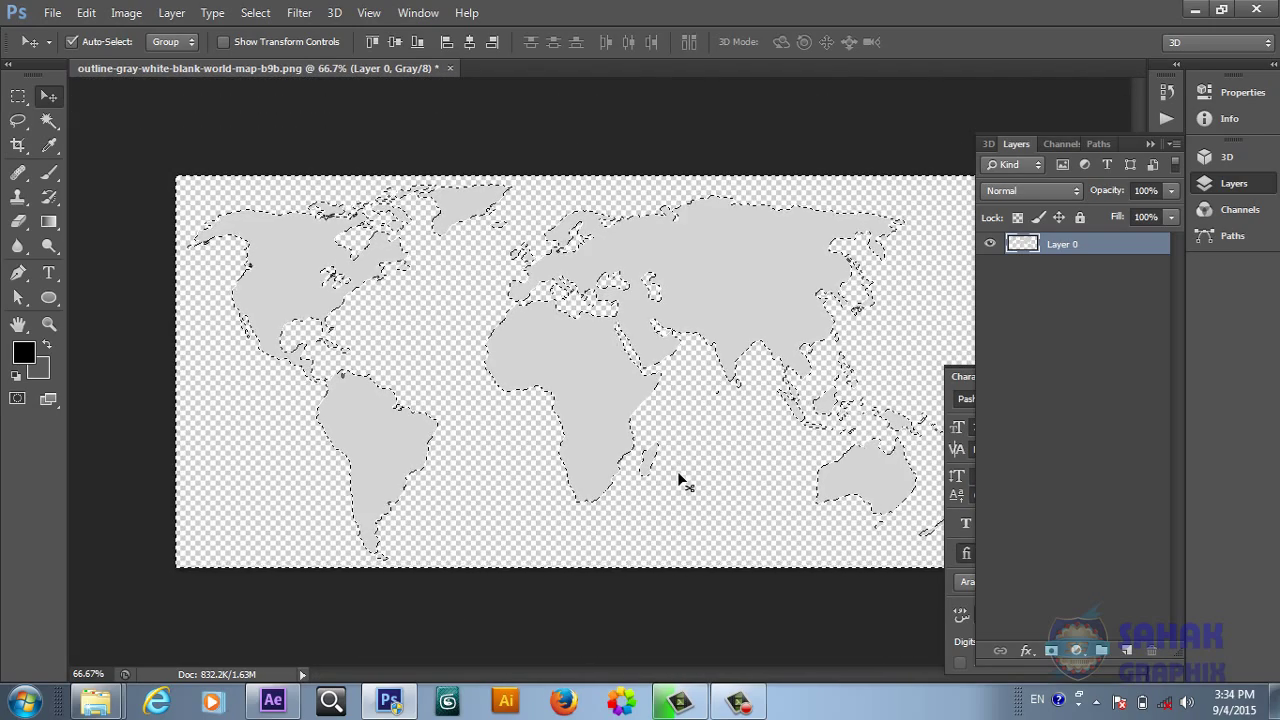
pyautogui.hotkey('ctrl', 'd')
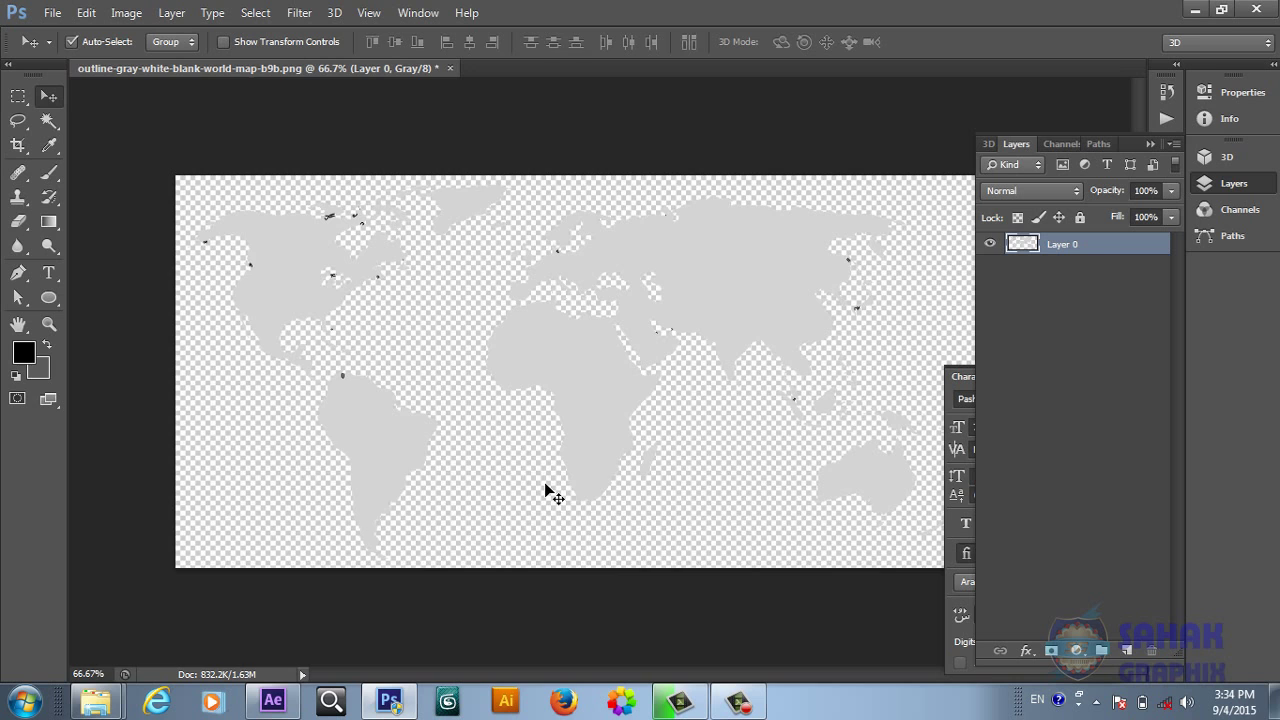
pyautogui.hotkey('ctrl', '+')
pyautogui.hotkey('ctrl', '+')
pyautogui.hotkey('ctrl', '+')
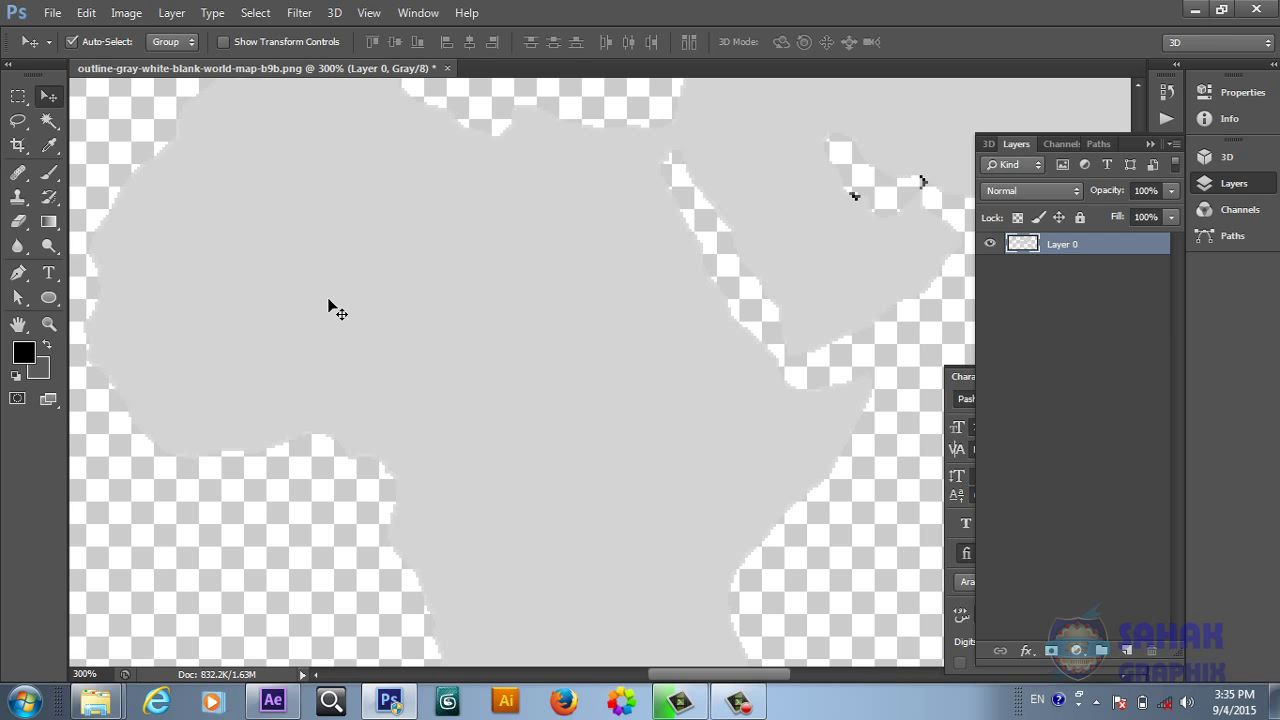
pyautogui.press('h')
pyautogui.moveTo(311, 291); pyautogui.dragTo(771, 463)
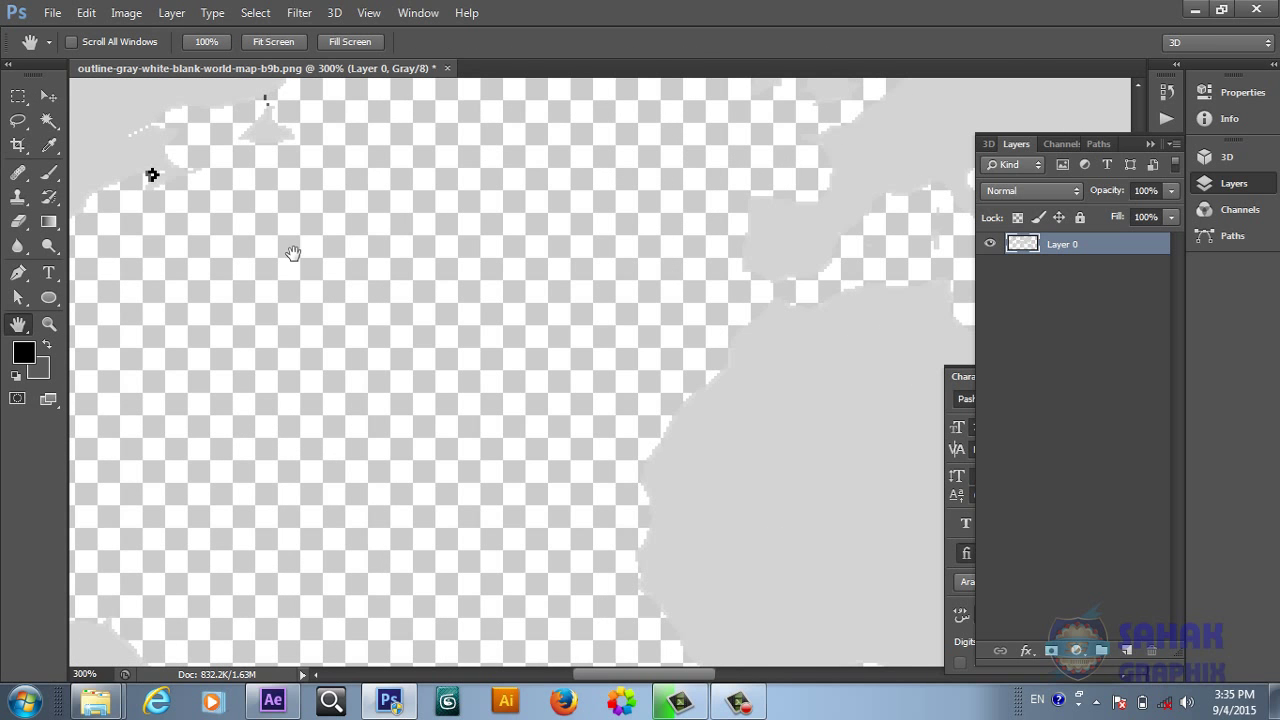
pyautogui.moveTo(292, 253); pyautogui.dragTo(711, 597)
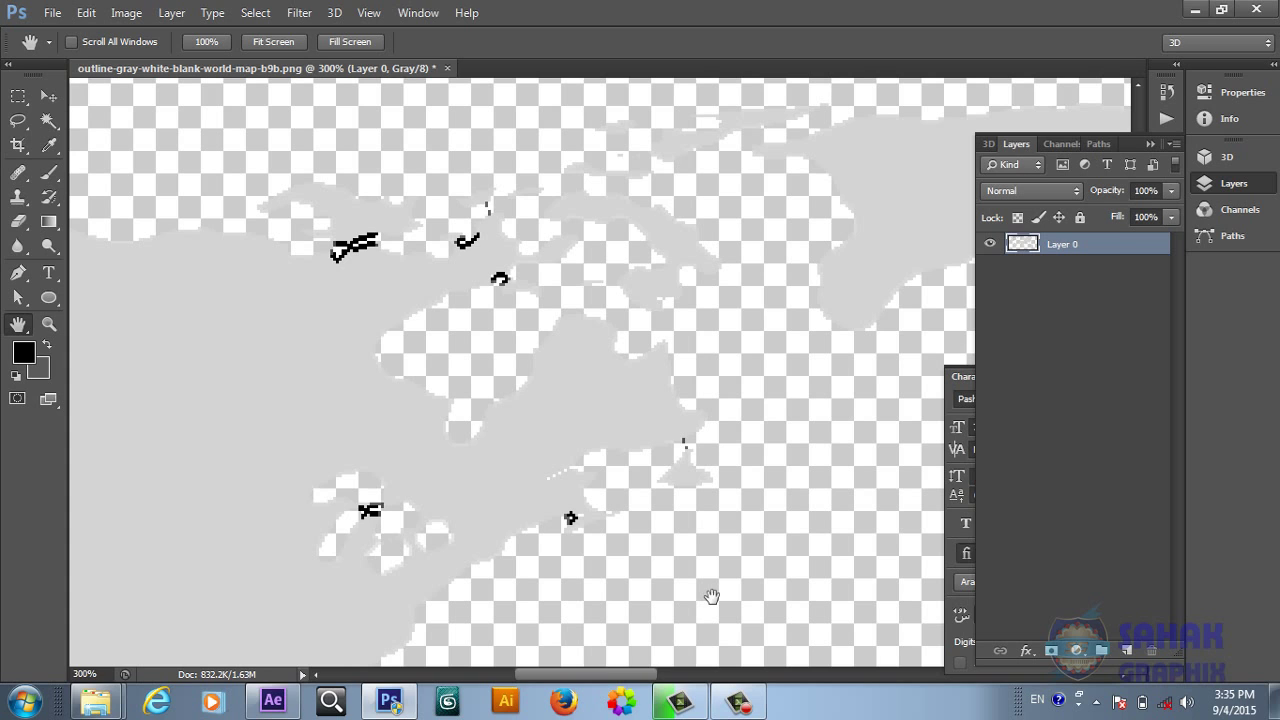
pyautogui.click(18, 224)
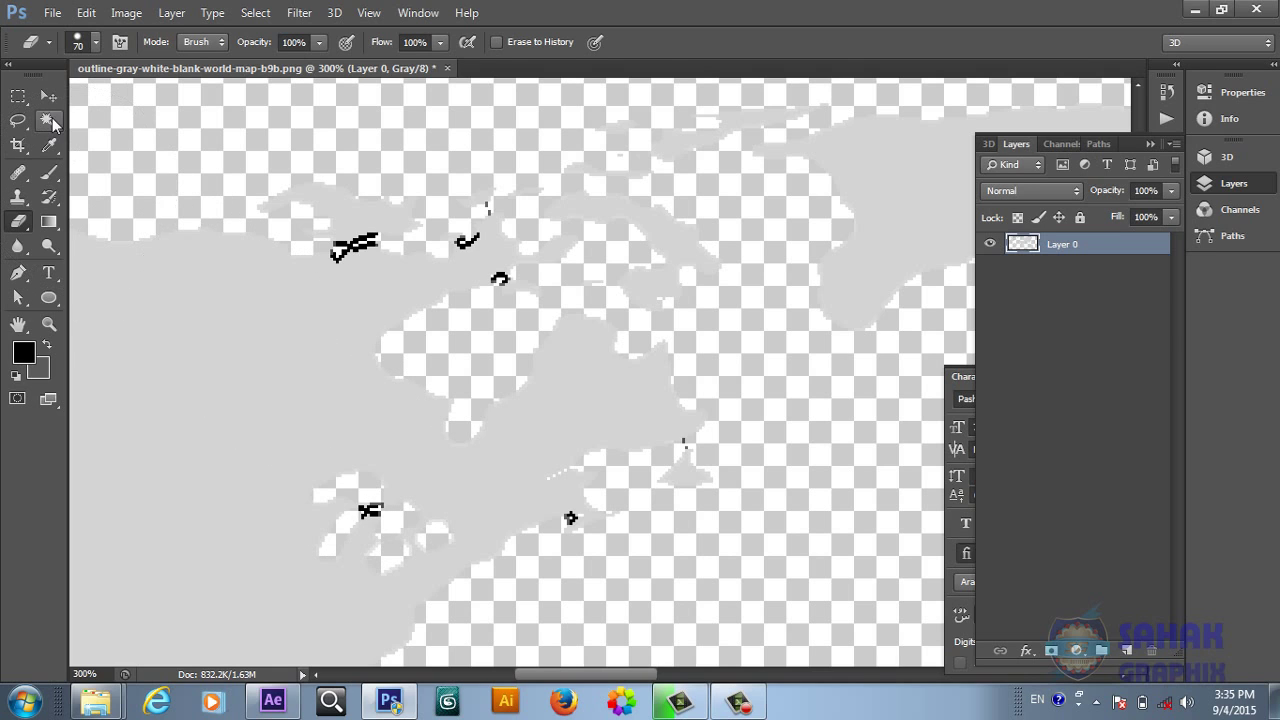
pyautogui.click(48, 100)
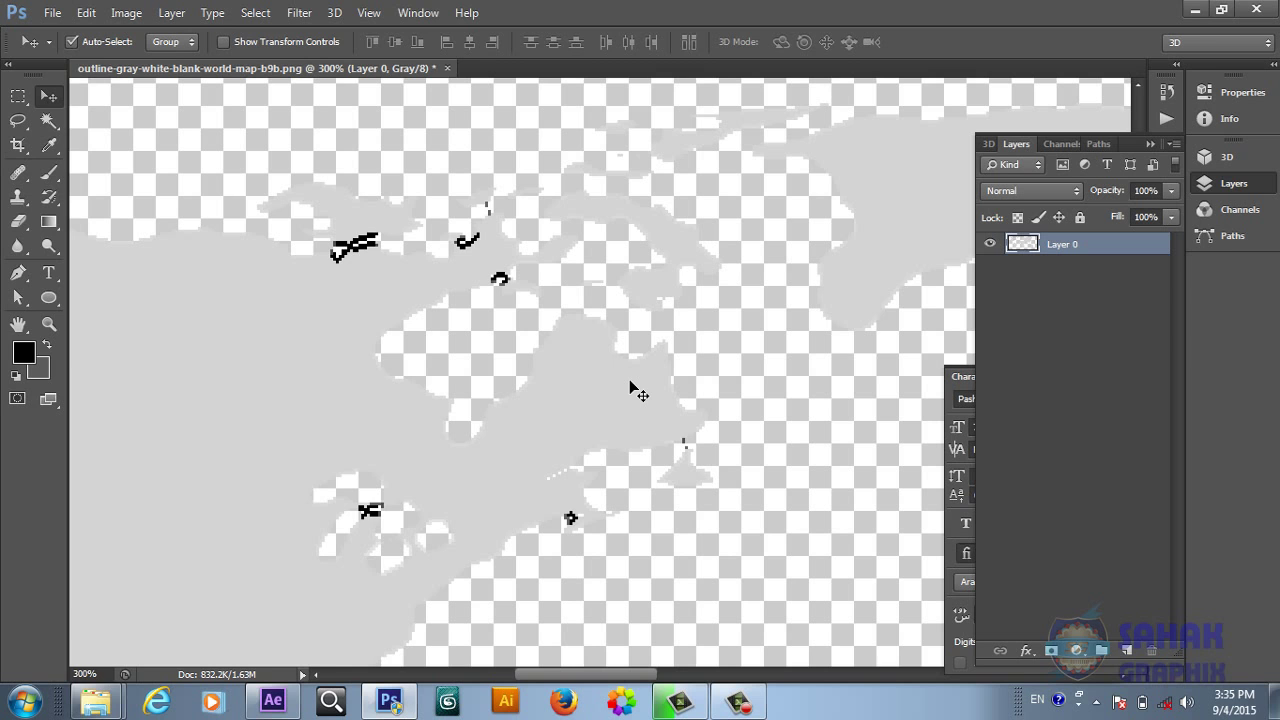
pyautogui.hotkey('ctrl', '-')
pyautogui.hotkey('ctrl', '-')
pyautogui.hotkey('ctrl', '-')
pyautogui.hotkey('ctrl', '-')
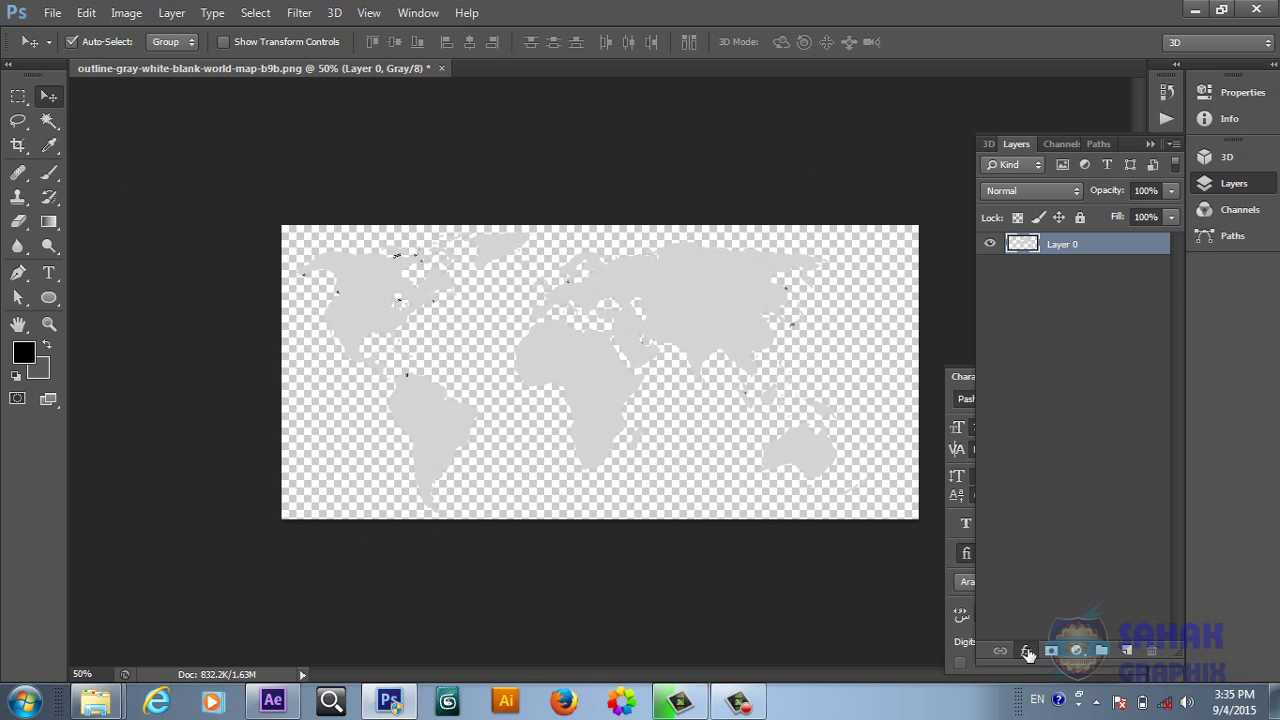
# Add a Drop Shadow to Layer 0 (Multiply, 75% opacity, 5 px distance and size)
pyautogui.click(1025, 651)
pyautogui.click(1094, 636)
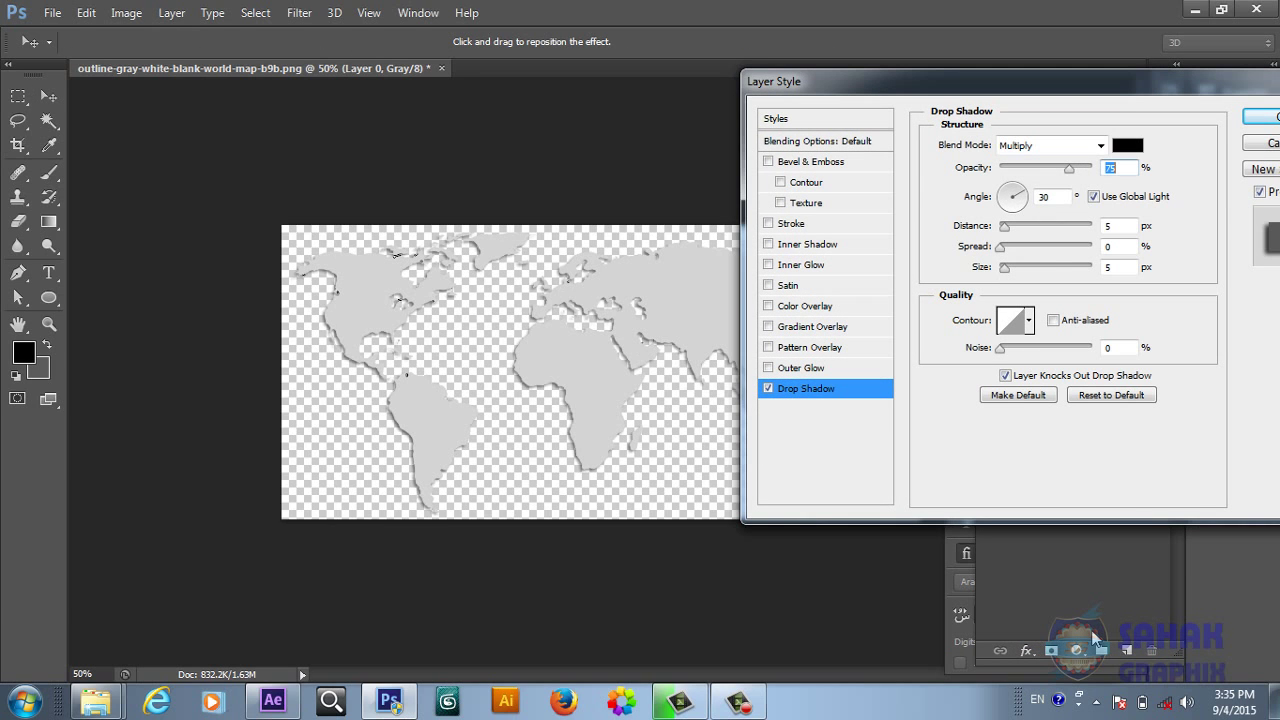
pyautogui.click(1260, 118)
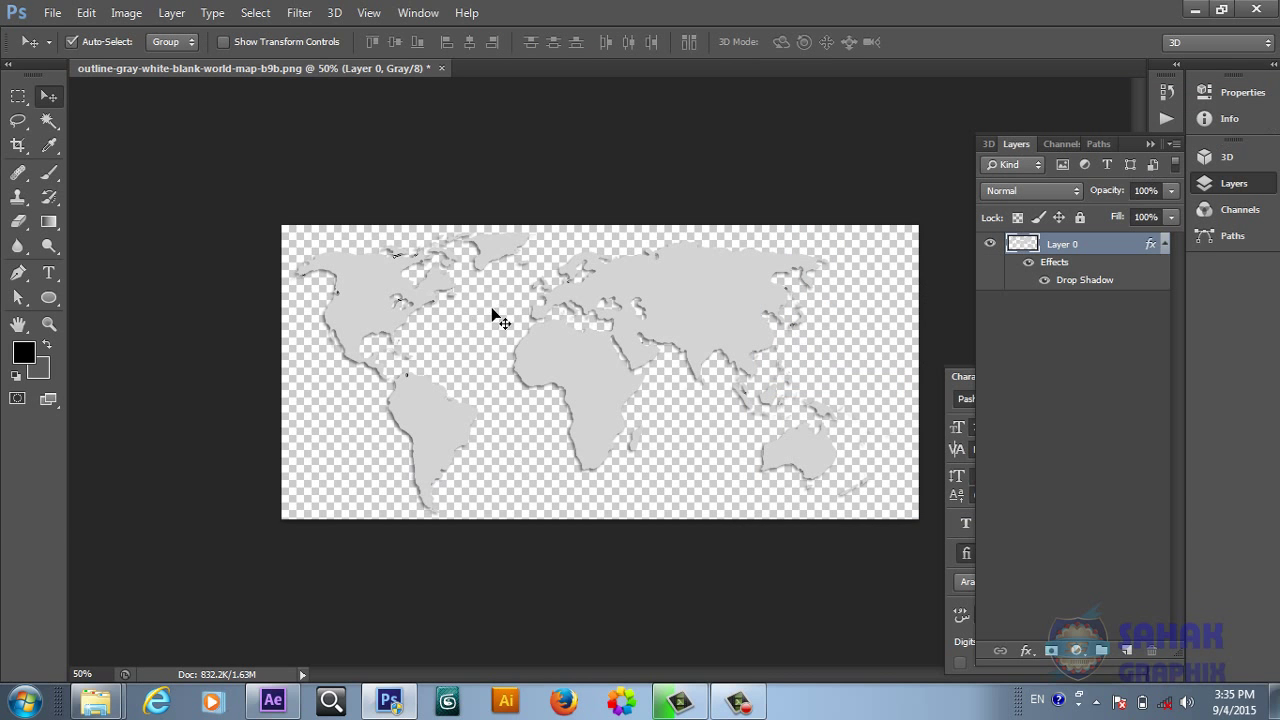
pyautogui.hotkey('ctrl', '+')
pyautogui.hotkey('ctrl', '+')
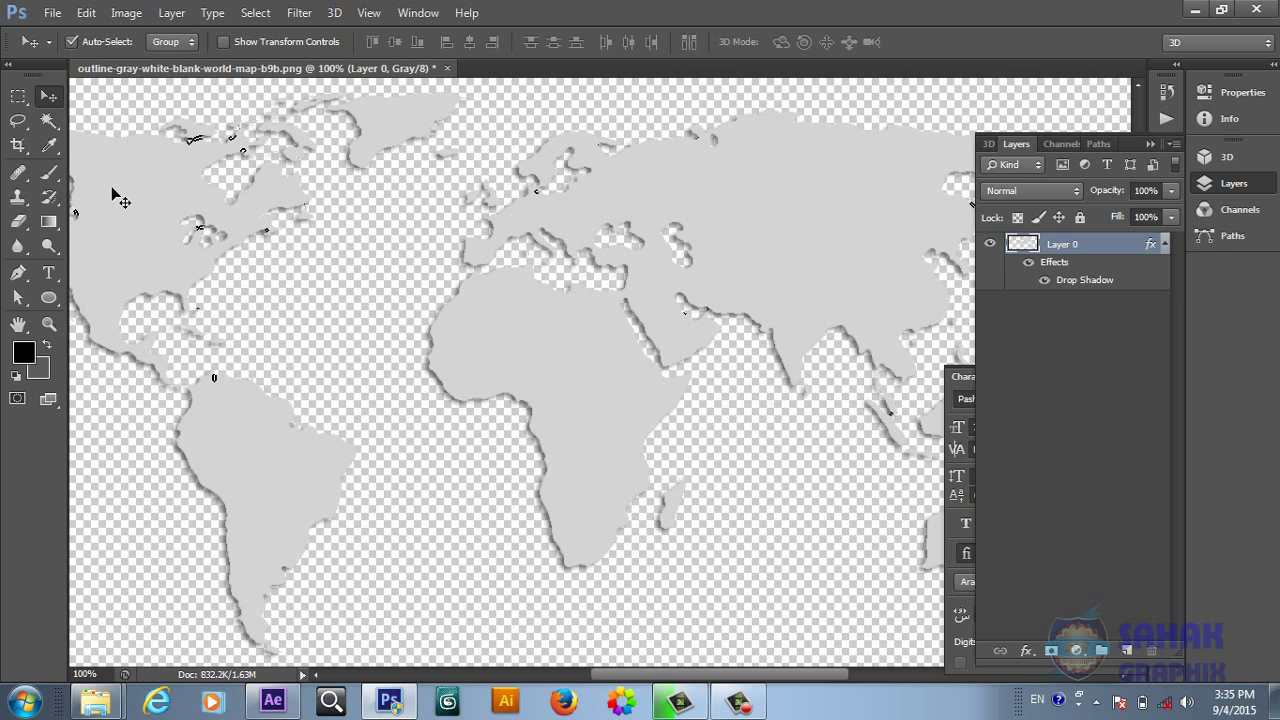
pyautogui.click(52, 13)
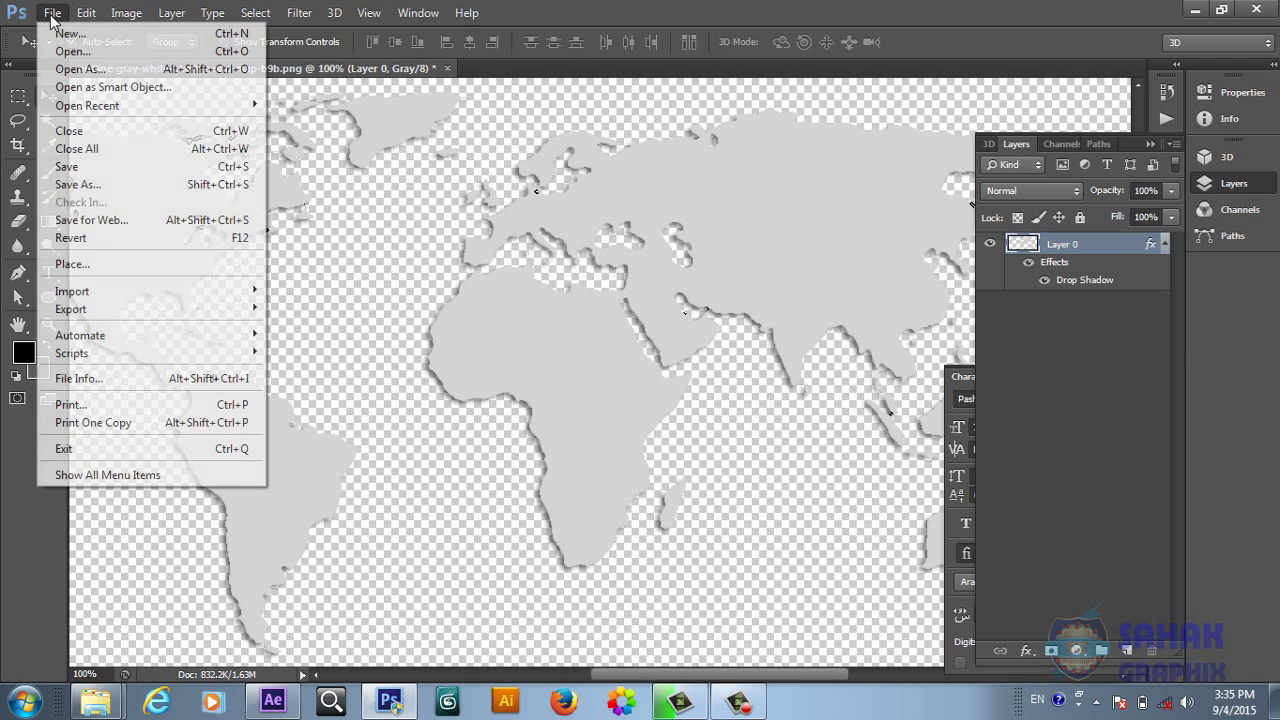
pyautogui.click(103, 192)
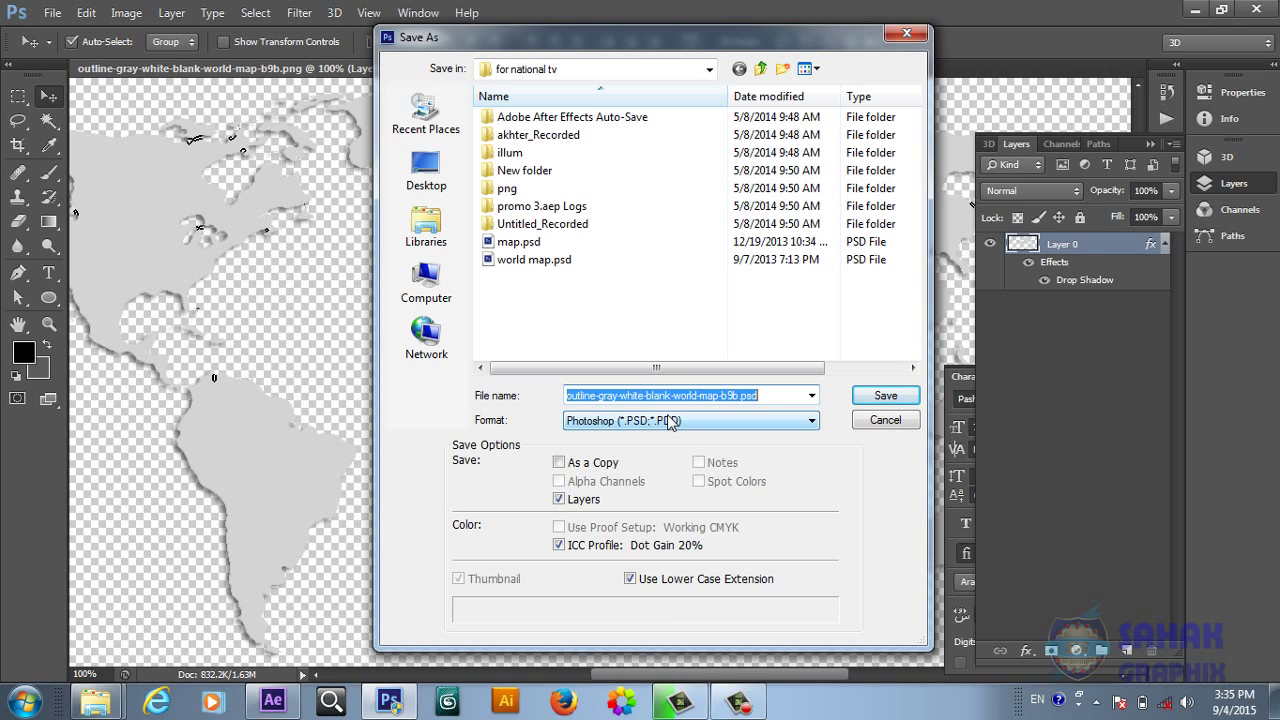
pyautogui.click(866, 421)
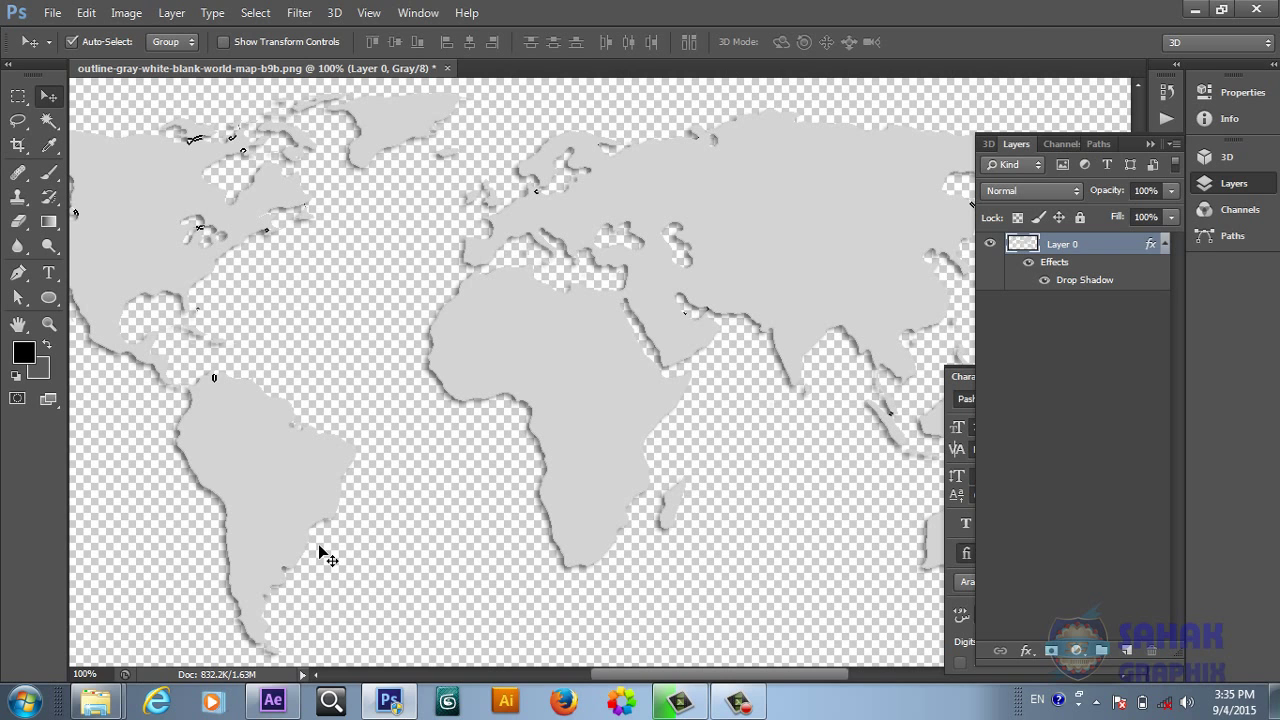
# Minimize Photoshop, go back to the My Passport (J:) folder and close Explorer
pyautogui.click(1193, 10)
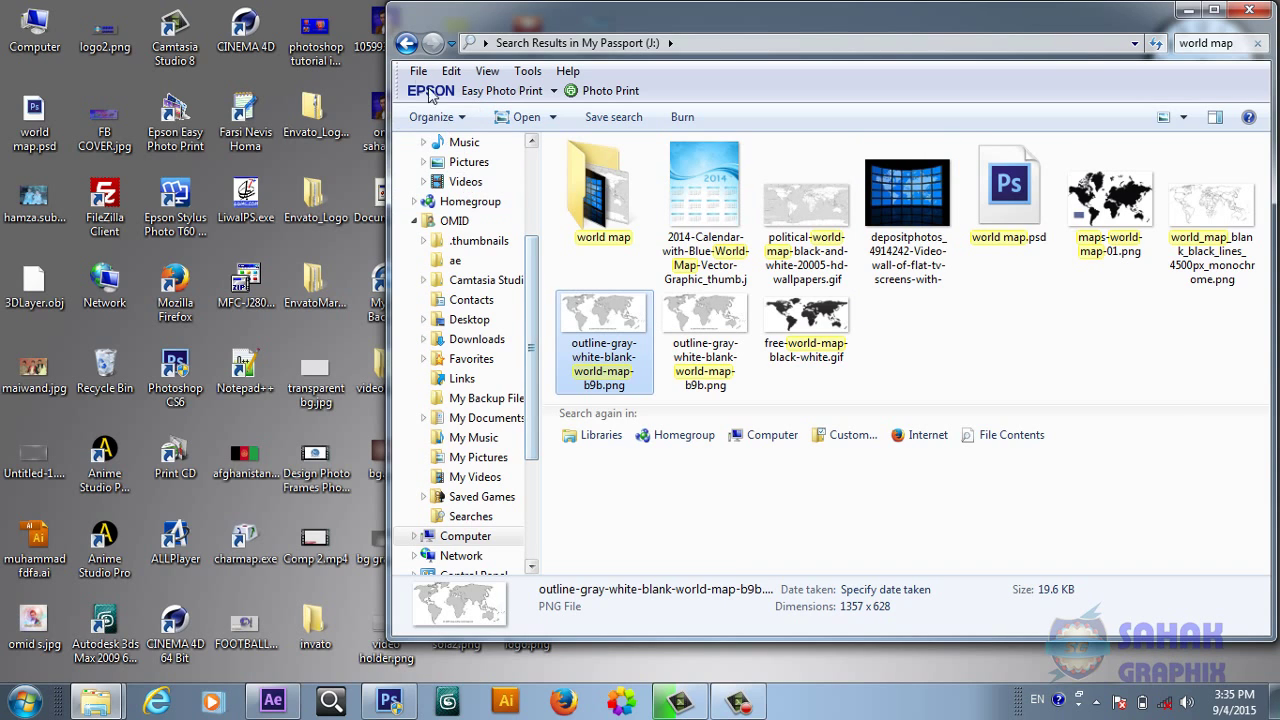
pyautogui.click(405, 45)
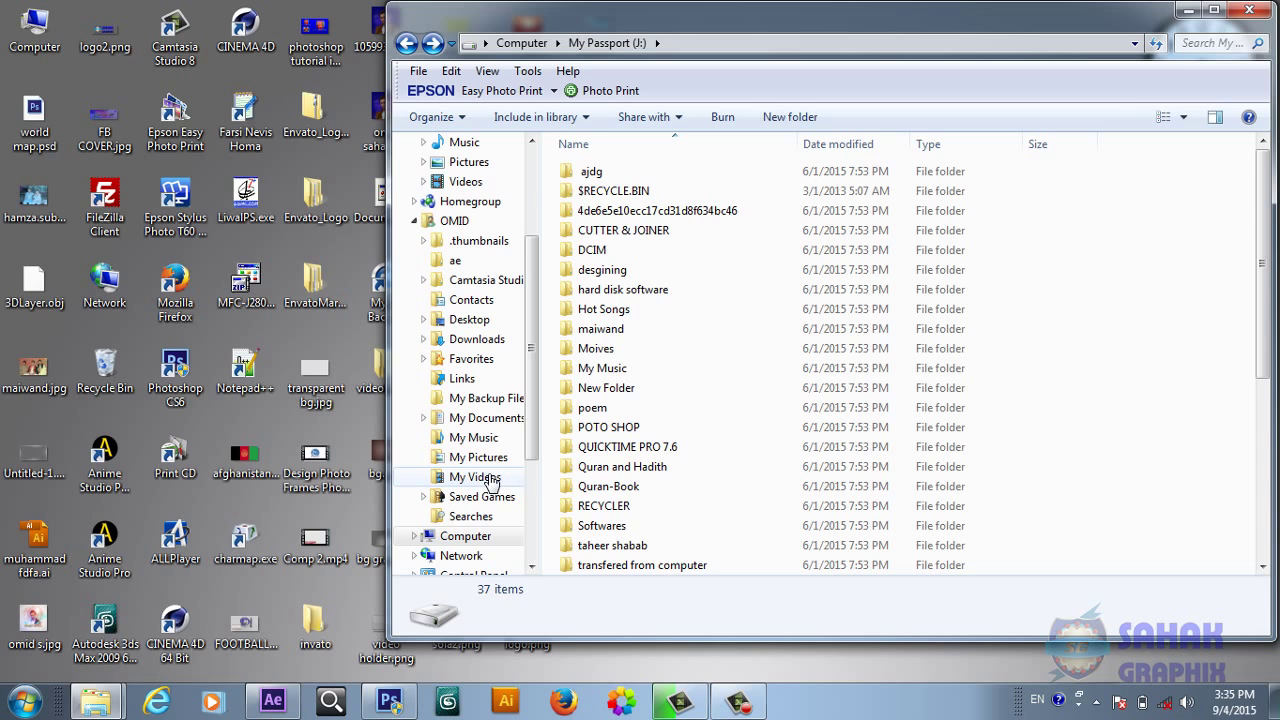
pyautogui.click(1240, 12)
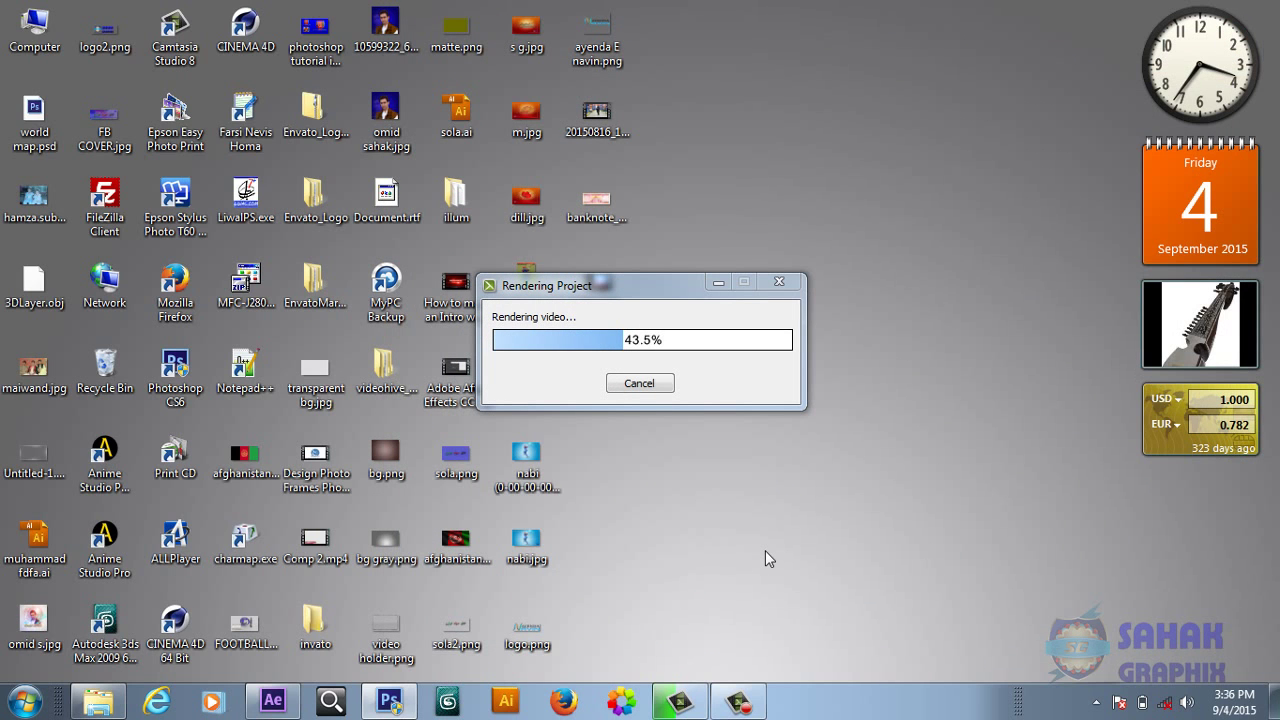
# Show the Camtasia Recorder panel with its 0:06:35 running recording duration
pyautogui.click(750, 702)
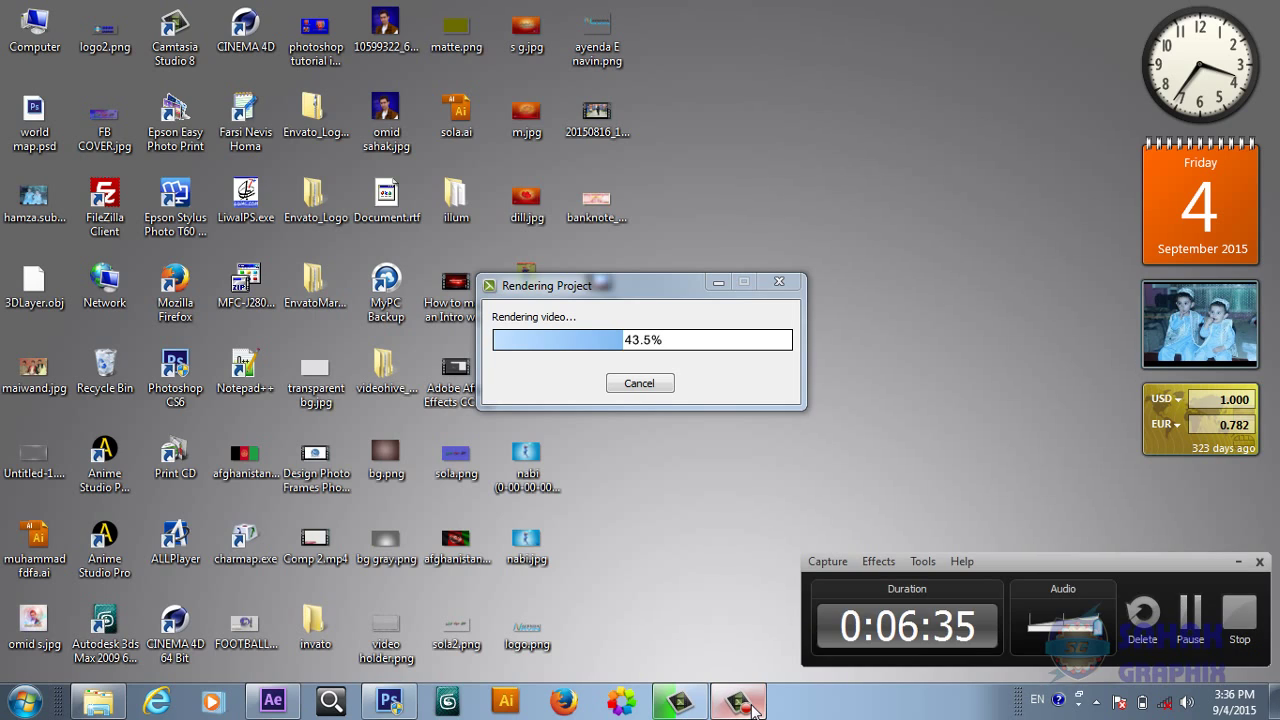